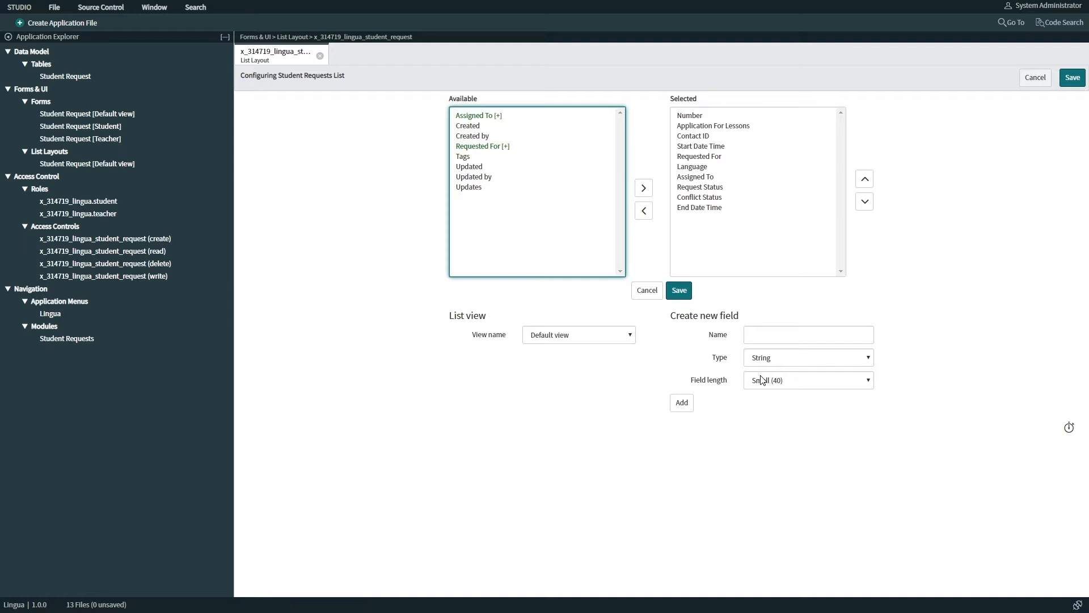
# - Move End Date Time up in the Student Requests list layout so it directly follows Start Date Time
pyautogui.click(710, 208)
pyautogui.click(861, 179)
pyautogui.click(861, 179)
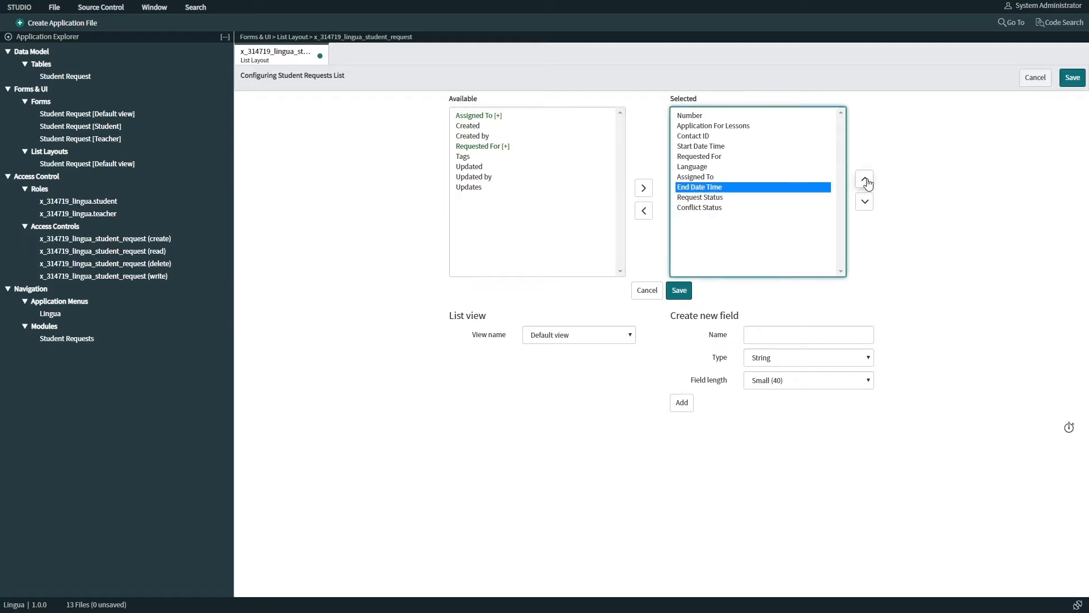
pyautogui.click(861, 178)
pyautogui.click(861, 179)
pyautogui.click(861, 178)
# - Move the Language column directly below Contact ID and save the default list layout
pyautogui.click(758, 178)
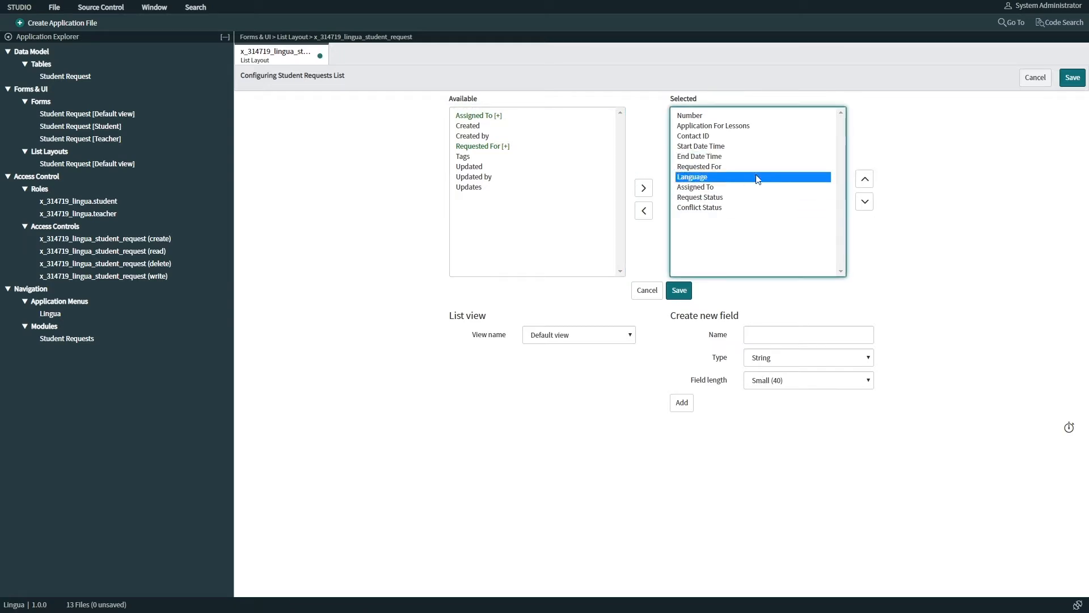
pyautogui.click(863, 179)
pyautogui.click(864, 179)
pyautogui.click(863, 179)
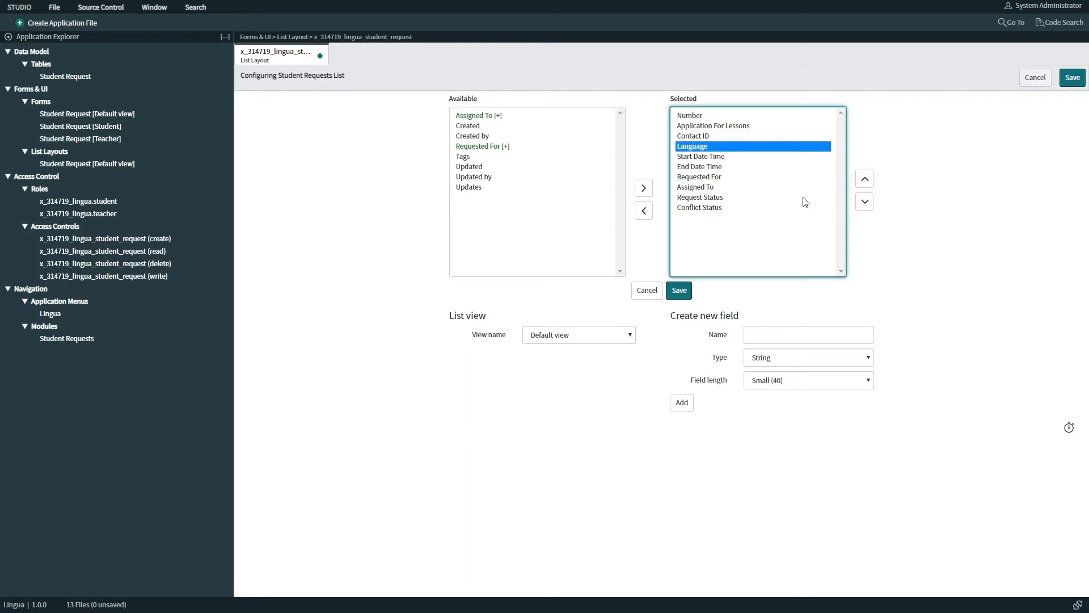
pyautogui.click(680, 293)
pyautogui.click(680, 294)
# - Create a new list view named Student for the Student Requests list
pyautogui.click(628, 336)
pyautogui.click(579, 361)
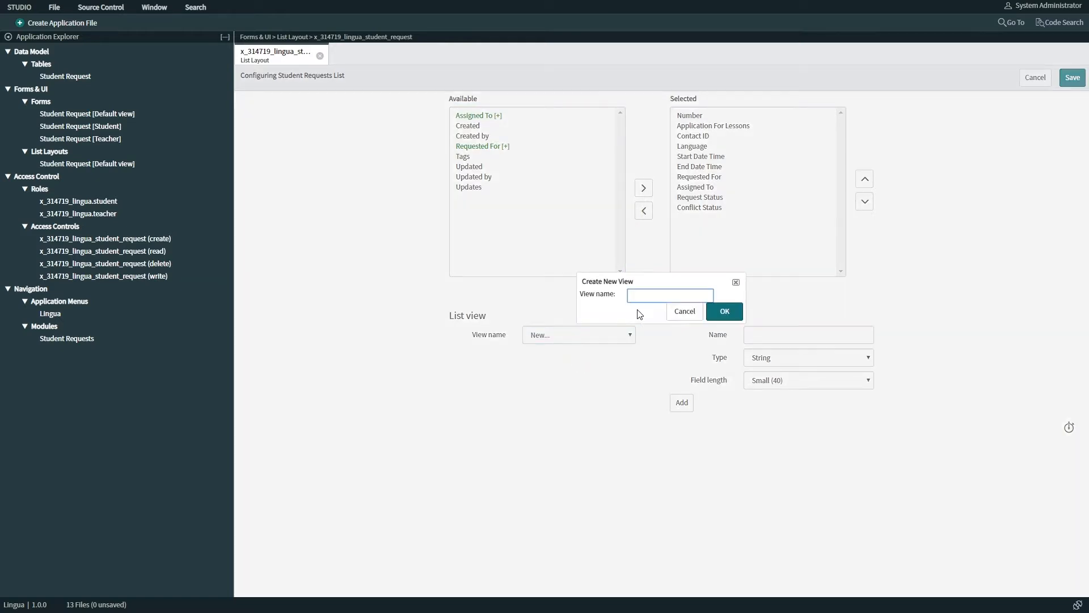
pyautogui.write('Student')
pyautogui.click(725, 311)
# - Remove Conflict Status and Requested For from the Student list view, save it and close its layout
pyautogui.click(623, 336)
pyautogui.click(599, 356)
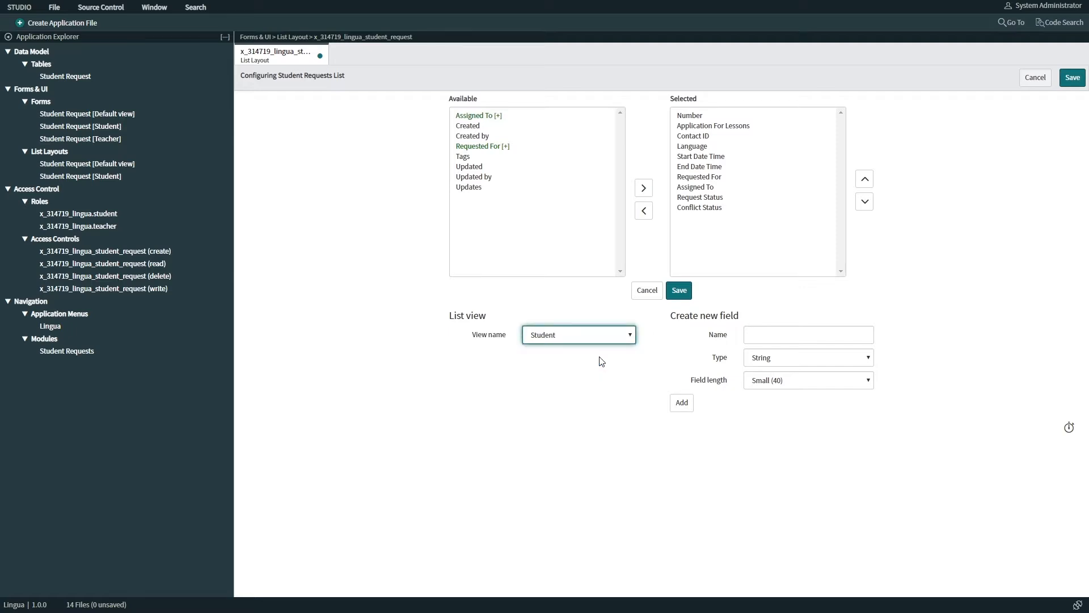
pyautogui.click(703, 210)
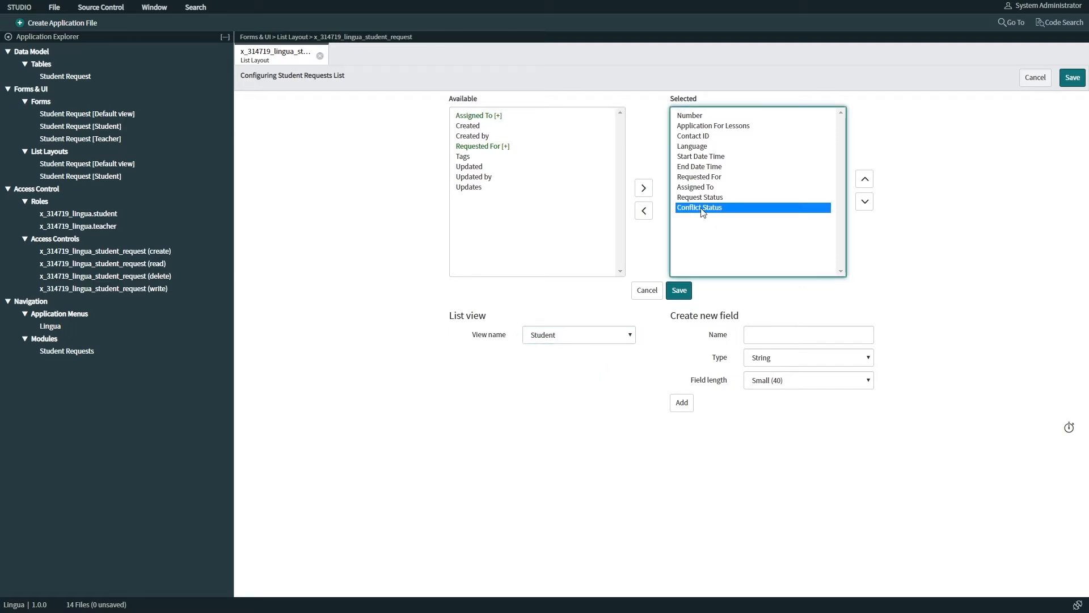
pyautogui.click(643, 211)
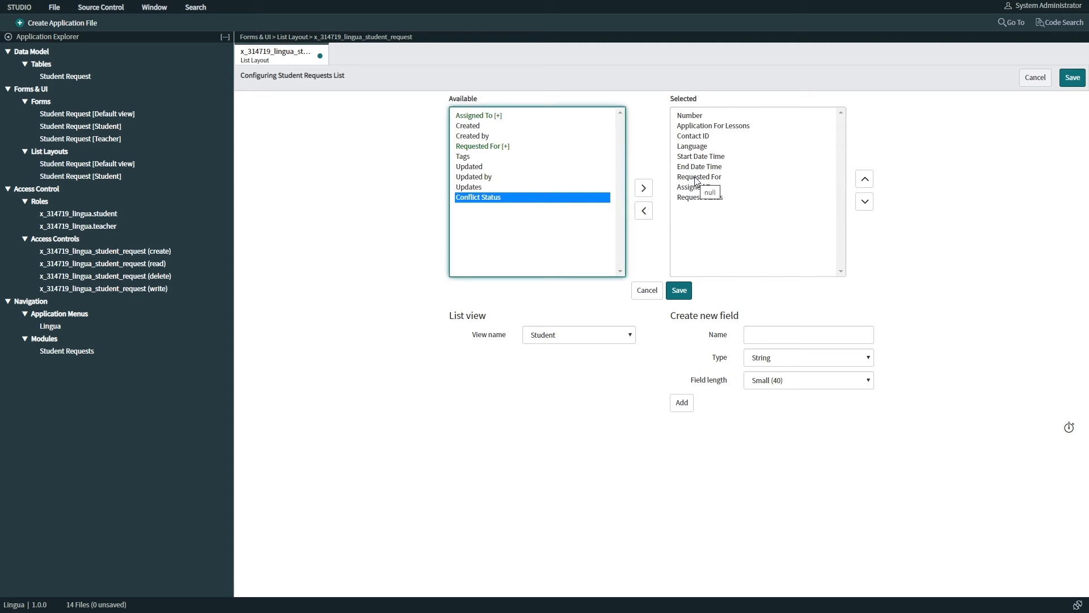
pyautogui.click(696, 178)
pyautogui.click(645, 211)
pyautogui.click(679, 290)
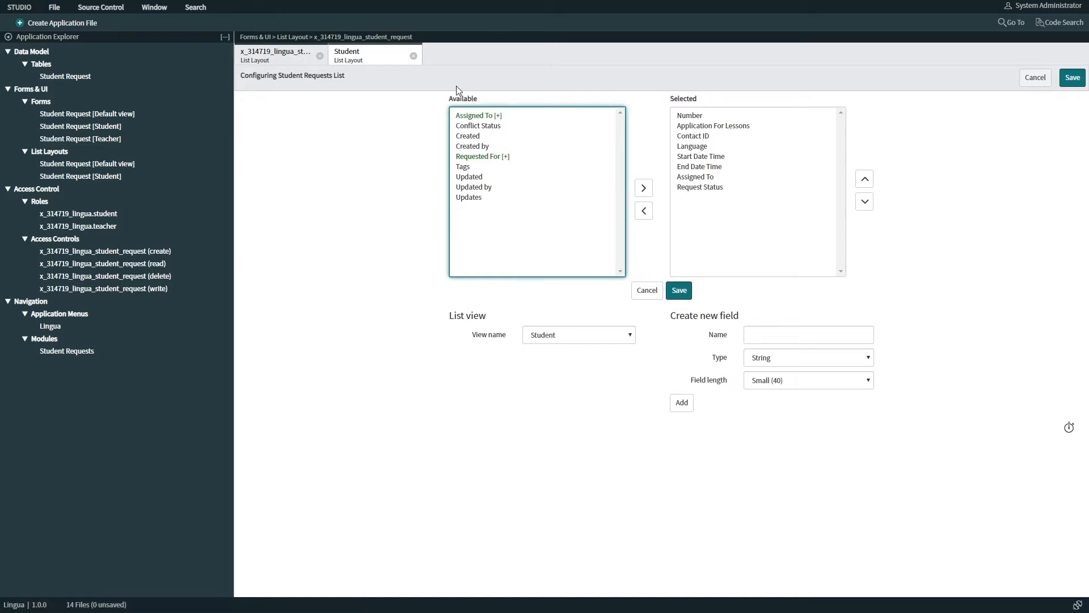
pyautogui.click(413, 56)
# - Create a new list view named Teacher for the Student Requests list
pyautogui.click(618, 341)
pyautogui.click(600, 375)
pyautogui.click(648, 296)
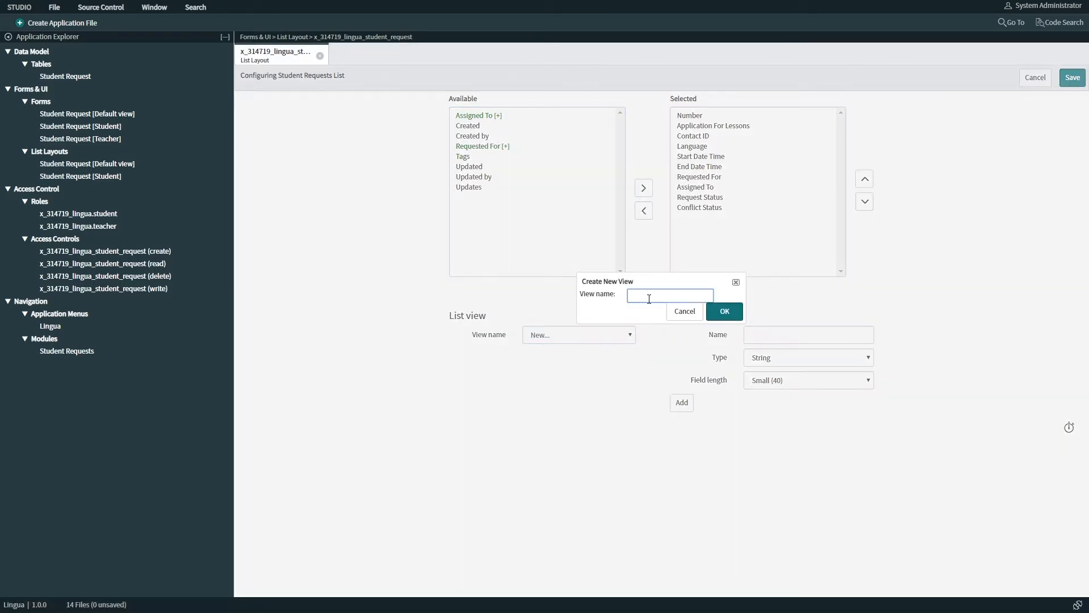
pyautogui.write('Teacher')
pyautogui.click(724, 311)
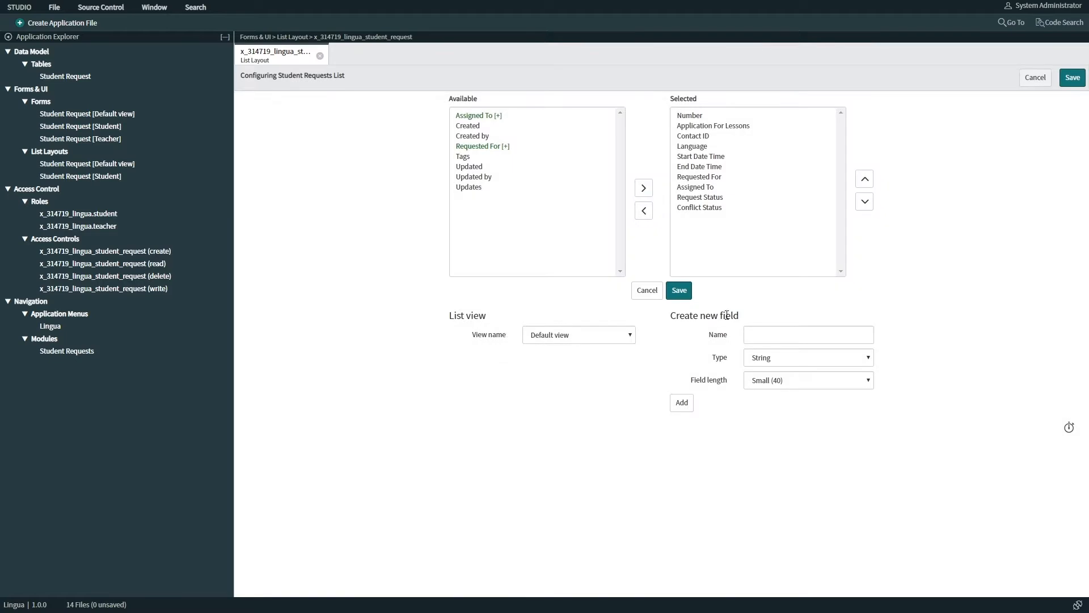
# - Remove Conflict Status from the Teacher list view, save it and close the open list layouts
pyautogui.click(590, 334)
pyautogui.click(594, 372)
pyautogui.click(704, 208)
pyautogui.click(644, 212)
pyautogui.click(679, 291)
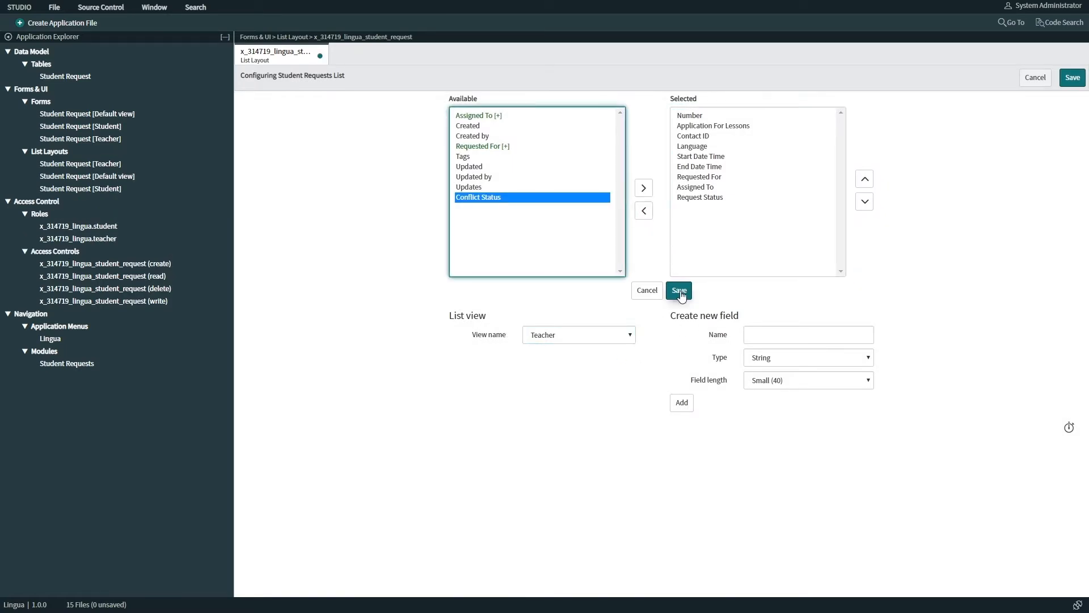
pyautogui.click(413, 56)
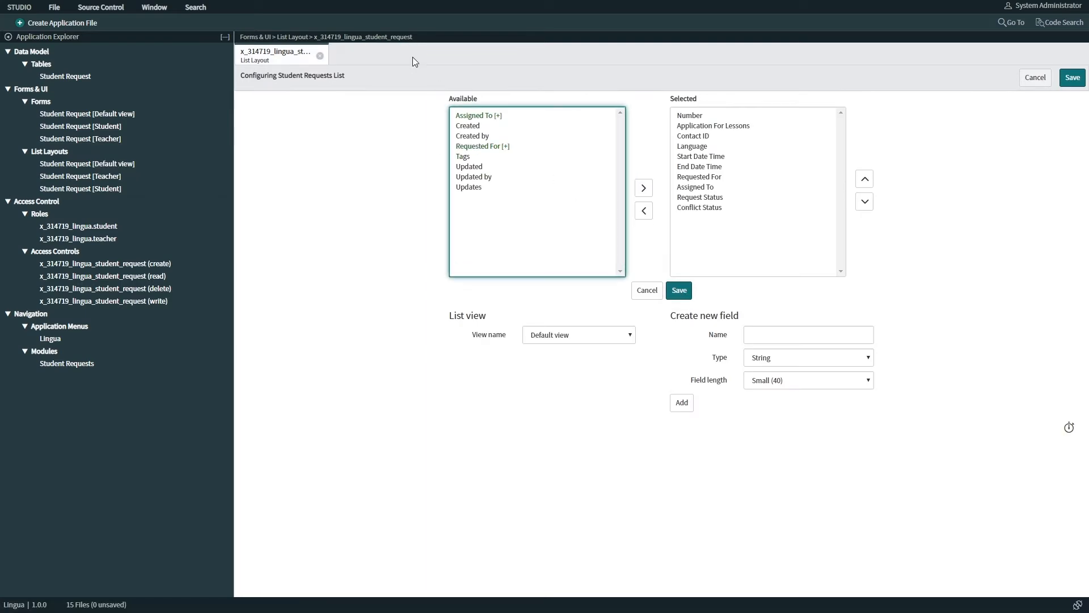
pyautogui.click(320, 56)
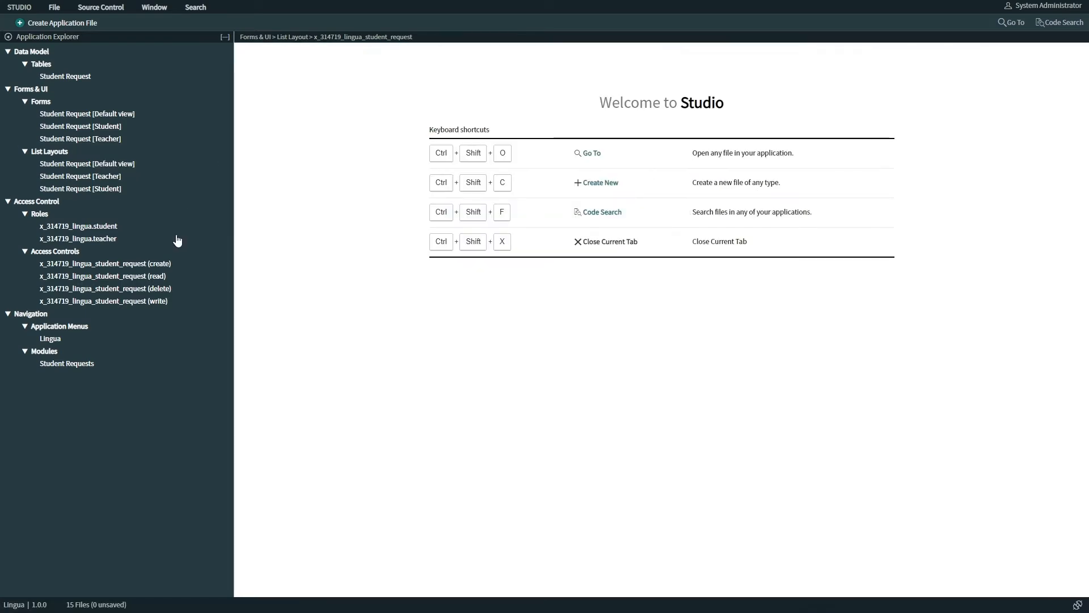
# - Add the x_314719_lingua.teacher role to the Lingua application menu and update the record
pyautogui.click(117, 338)
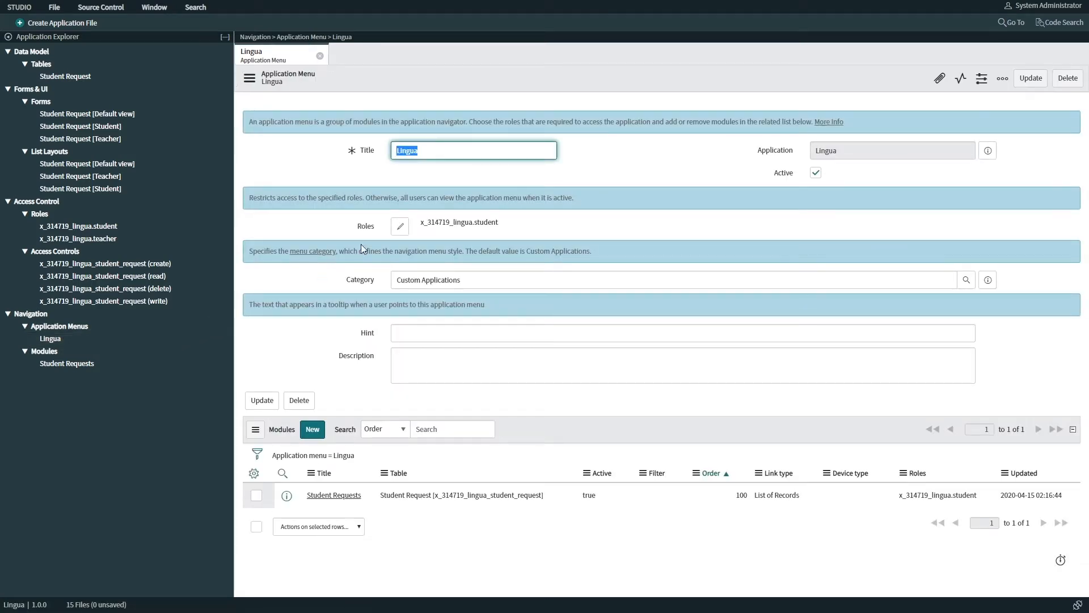
pyautogui.click(400, 226)
pyautogui.press('x')
pyautogui.scroll(-2, 586, 177)
pyautogui.click(569, 225)
pyautogui.click(652, 141)
pyautogui.click(798, 251)
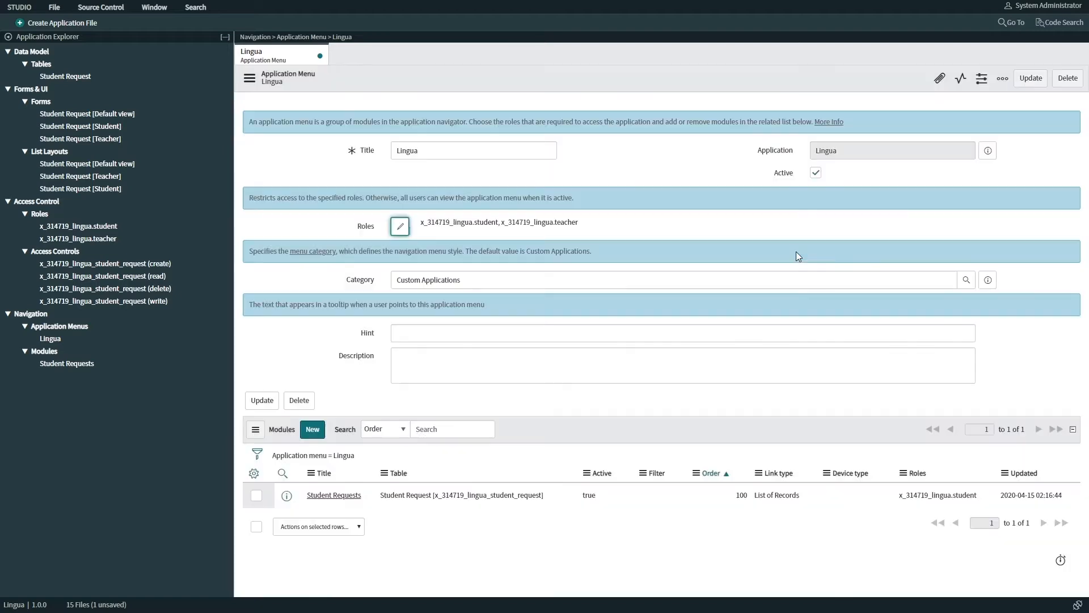
pyautogui.click(1030, 77)
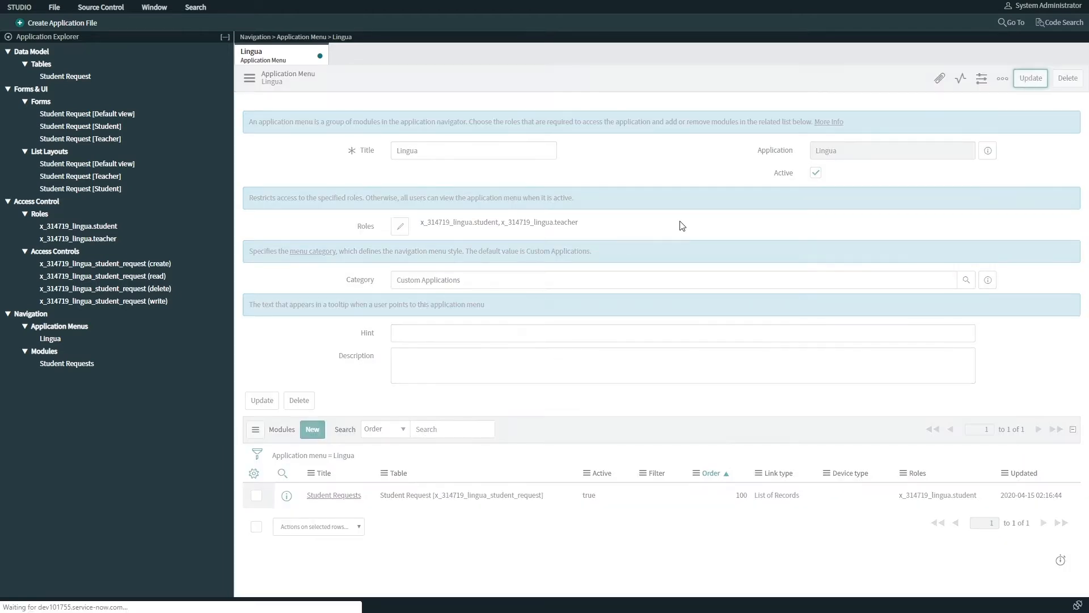
# - Open the Student Requests module and change its title to Introductions
pyautogui.click(93, 363)
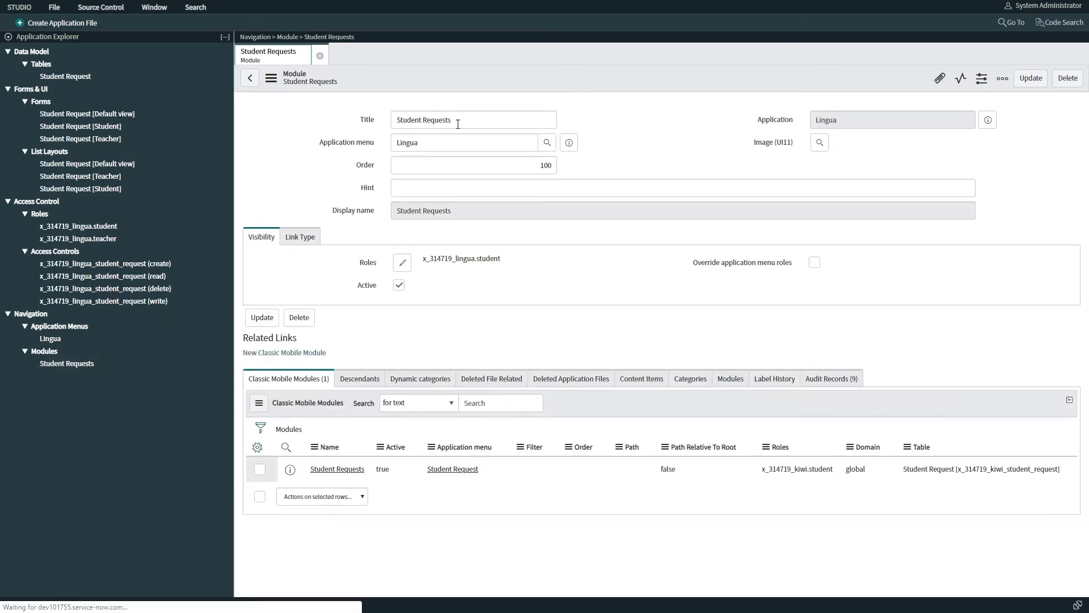
pyautogui.tripleClick(459, 122)
pyautogui.press('BackSpace')
pyautogui.write('Introductions')
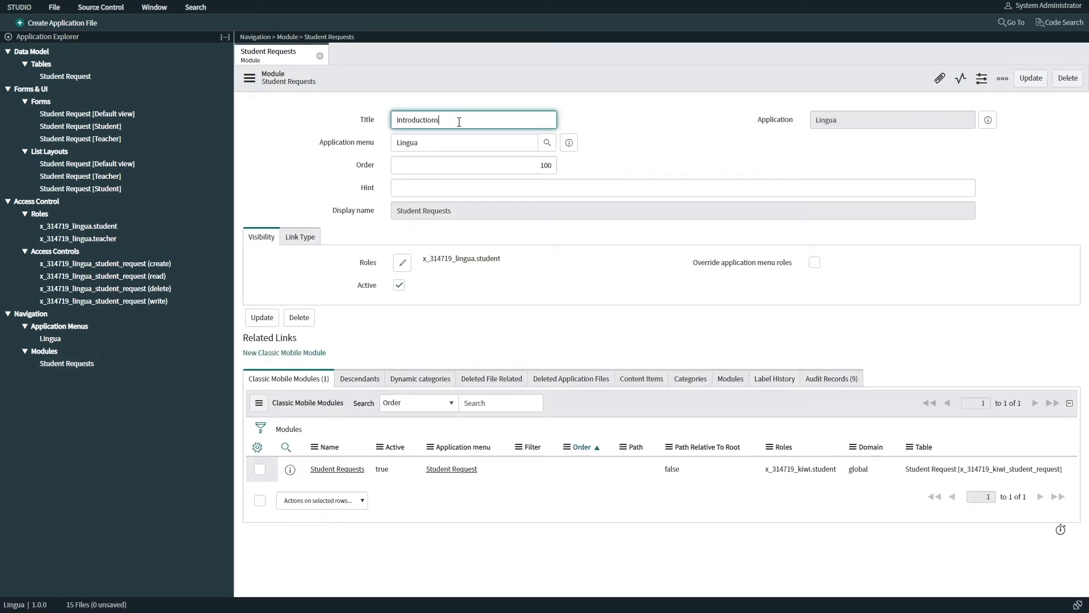
# - Add the x_314719_lingua.teacher role to the Introductions module, update the record and close it
pyautogui.click(401, 263)
pyautogui.press('x')
pyautogui.scroll(-1, 542, 216)
pyautogui.click(543, 217)
pyautogui.click(652, 141)
pyautogui.click(800, 250)
pyautogui.click(1029, 78)
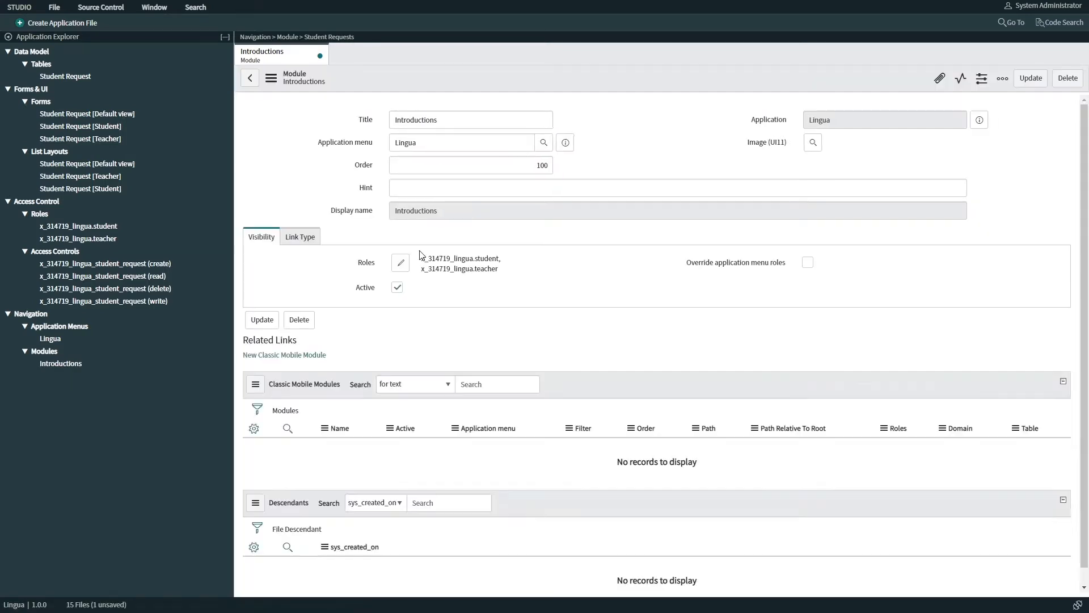
pyautogui.click(320, 57)
# - Examine the user role in the Student Request table's access control settings
pyautogui.click(153, 78)
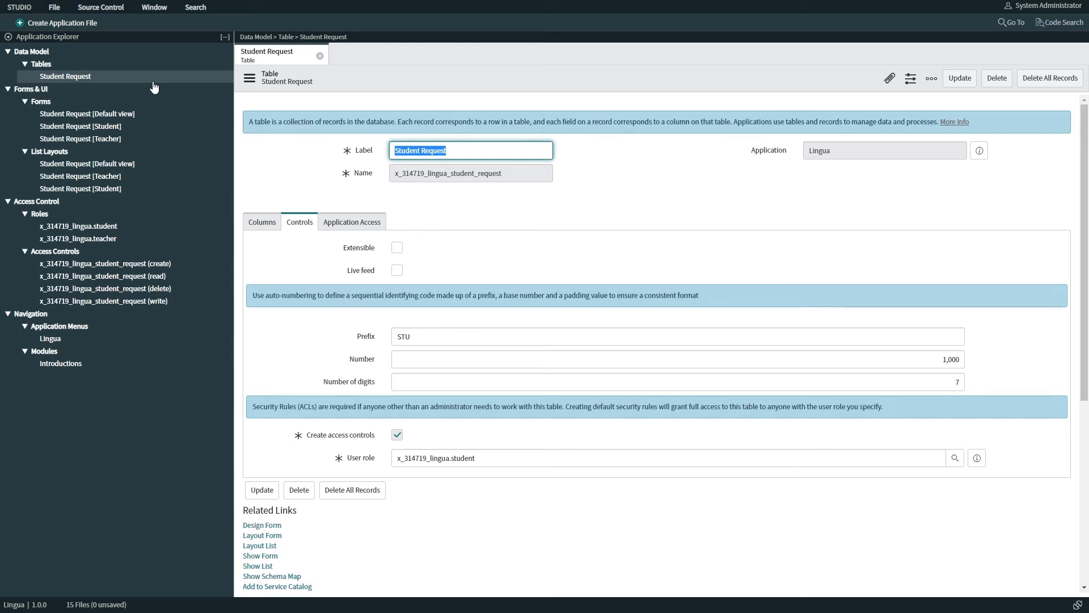
pyautogui.click(487, 459)
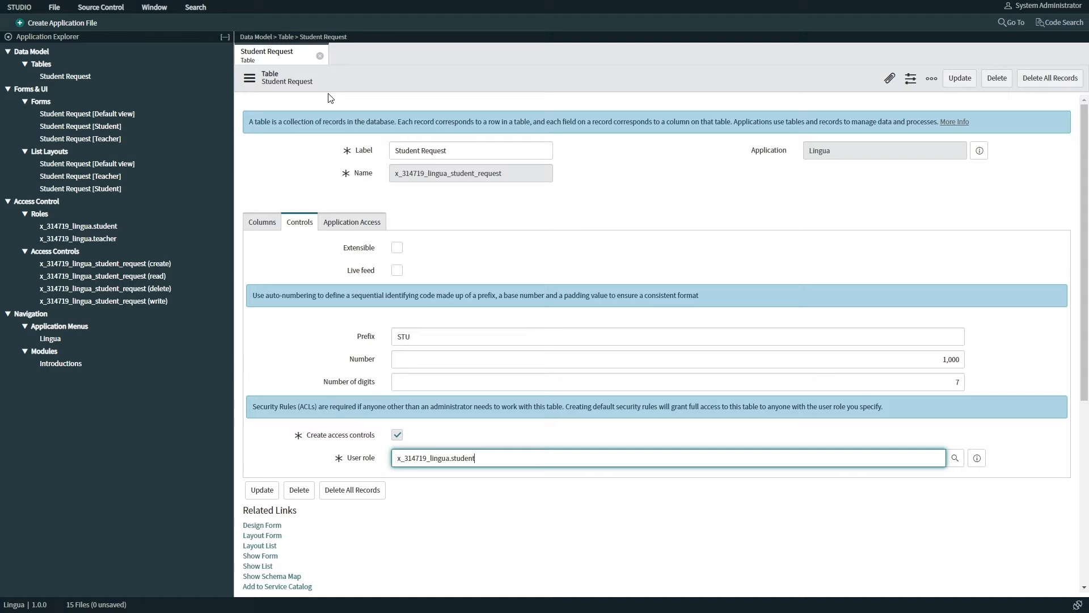
pyautogui.click(320, 55)
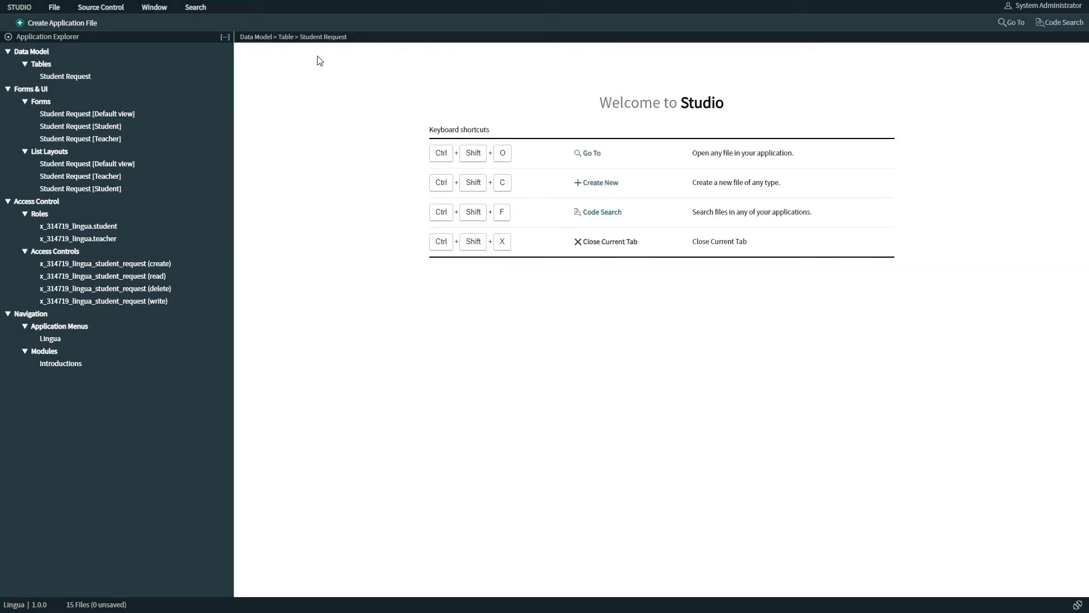
# - Elevate the session to the security_admin role in the main ServiceNow window and return to Studio
pyautogui.press('F11')
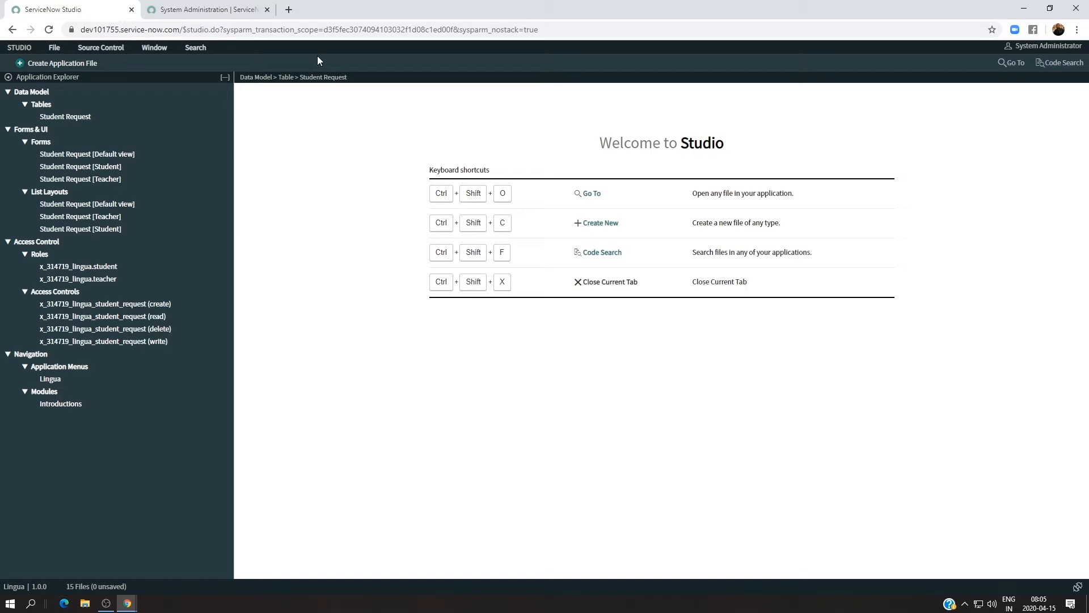
pyautogui.click(232, 13)
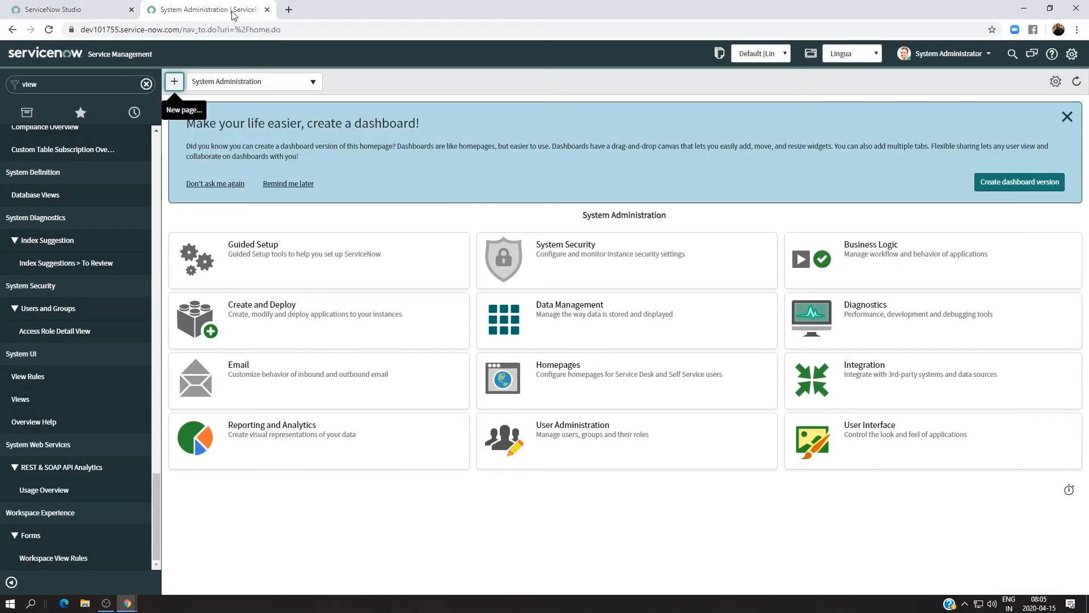
pyautogui.click(992, 58)
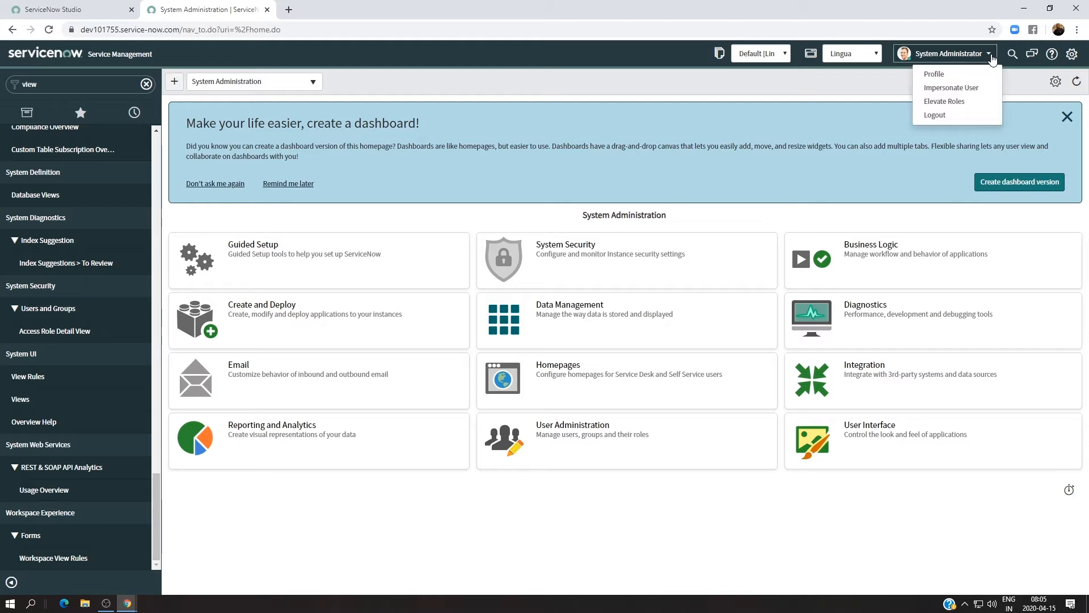
pyautogui.click(945, 102)
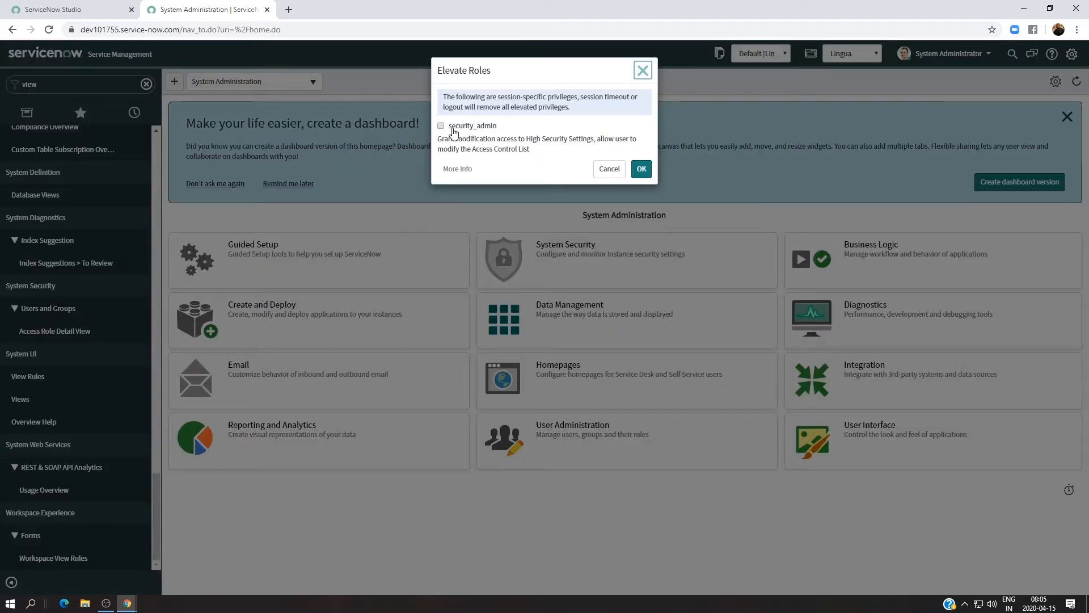
pyautogui.click(647, 173)
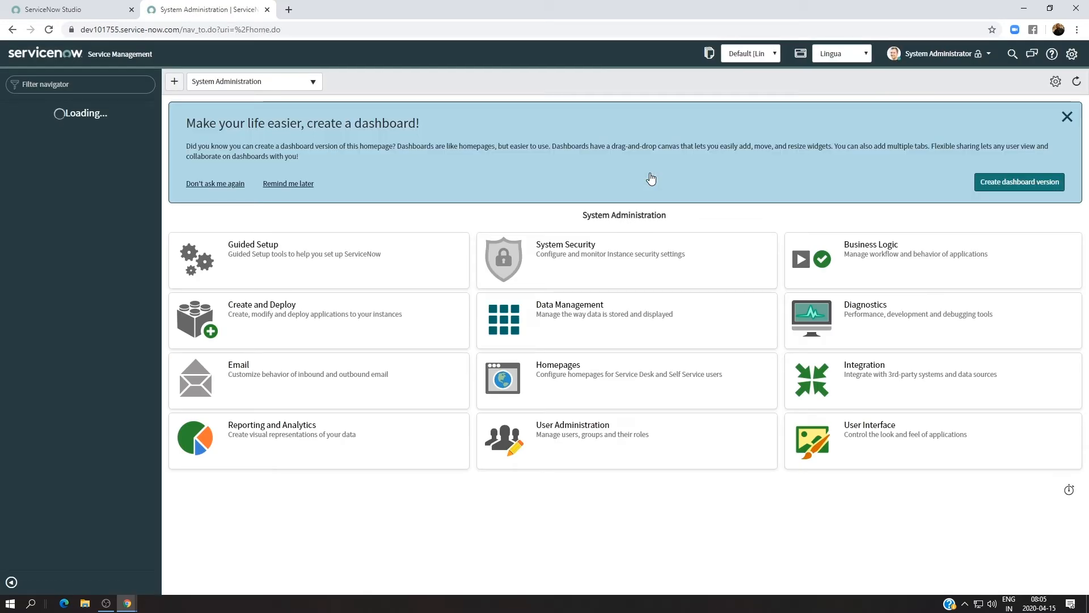
pyautogui.click(100, 8)
pyautogui.press('F11')
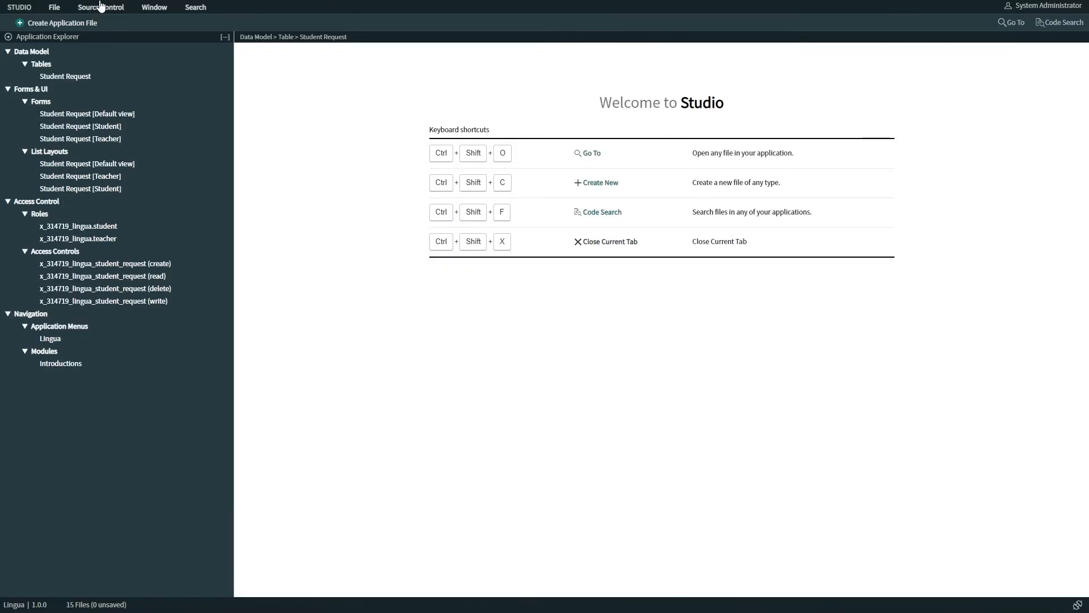
# - Review the required role of the create access control for x_314719_lingua_student_request
pyautogui.click(121, 265)
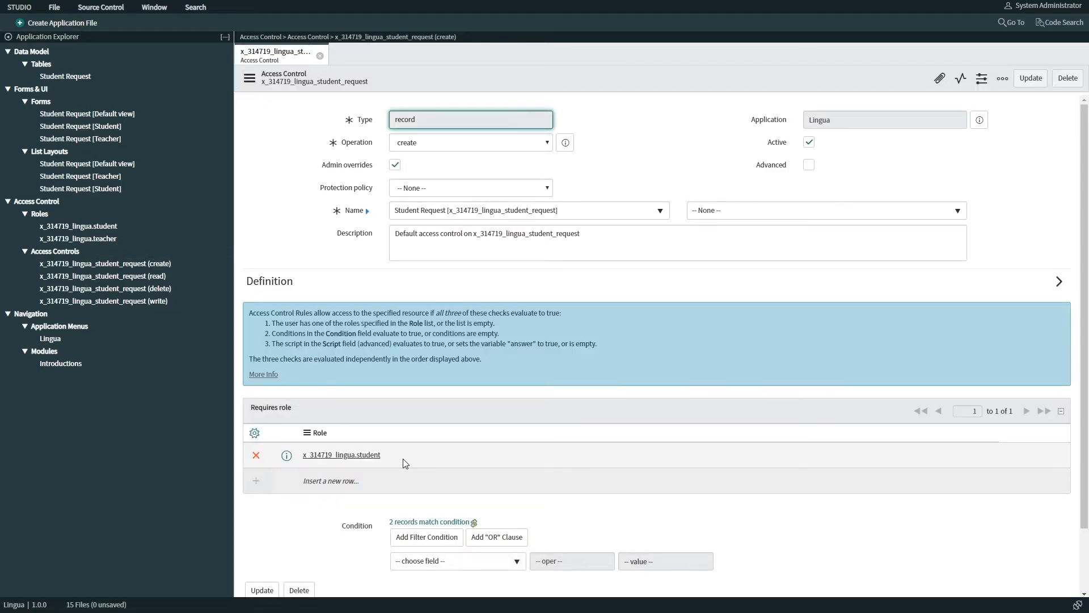
pyautogui.click(321, 56)
# - Add x_314719_lingua.teacher as a required role on the student request read access control, update it and close it
pyautogui.click(159, 277)
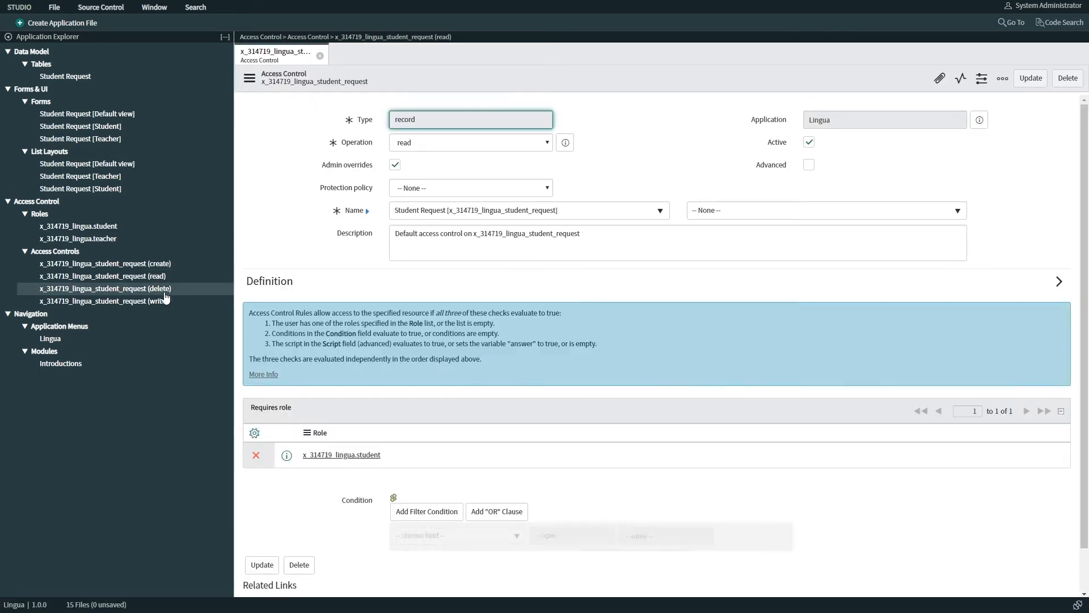
pyautogui.doubleClick(323, 483)
pyautogui.write('x')
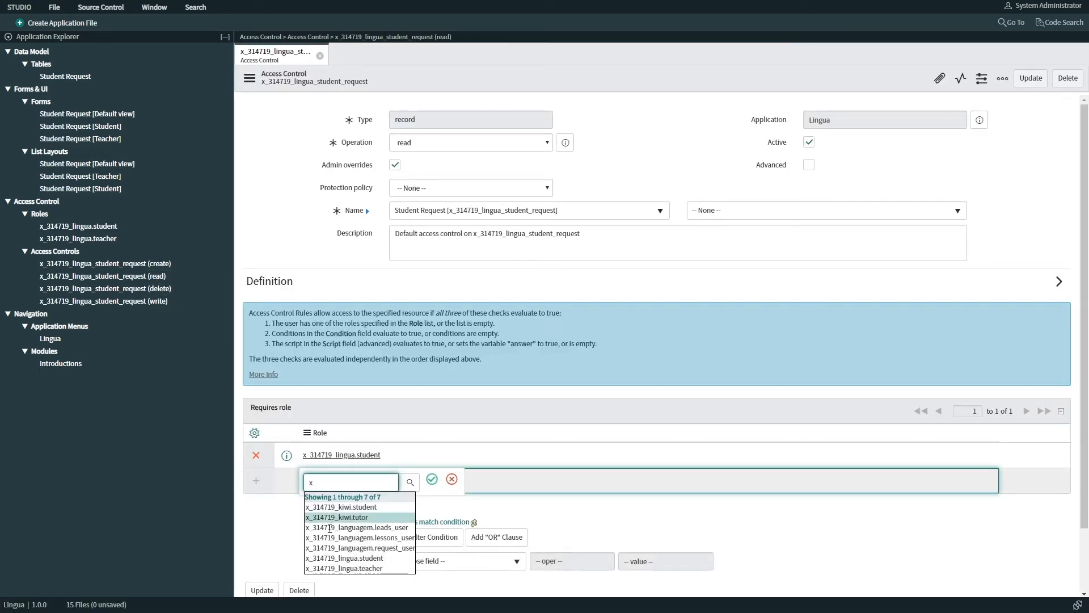
pyautogui.click(341, 561)
pyautogui.click(431, 479)
pyautogui.click(1032, 79)
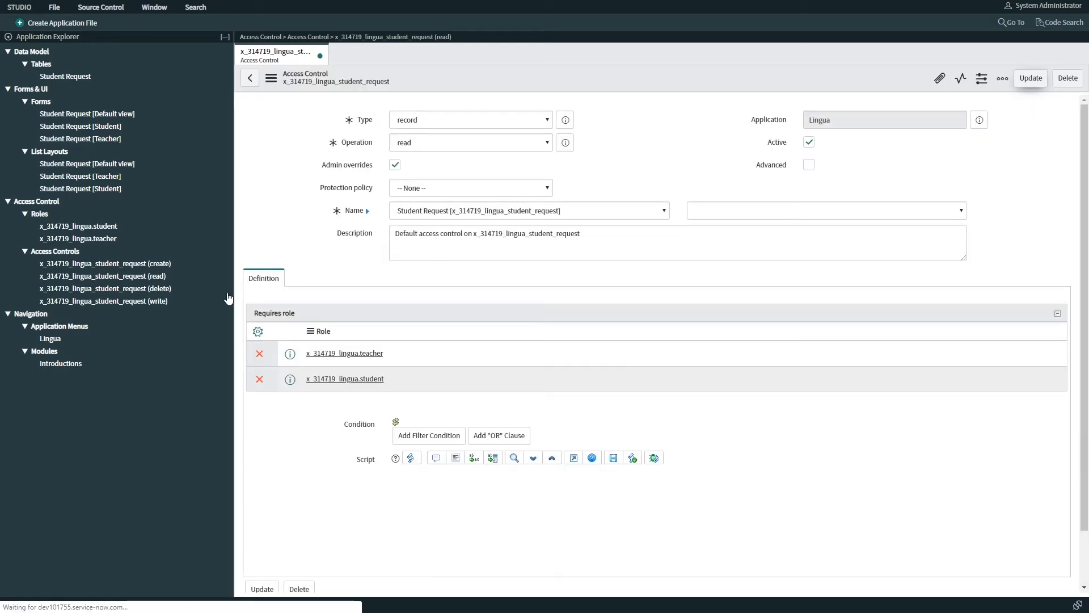
pyautogui.click(320, 55)
# - Replace the required role x_314719_lingua.student with x_314719_lingua.teacher on the student request delete access control, update it and close it
pyautogui.click(154, 288)
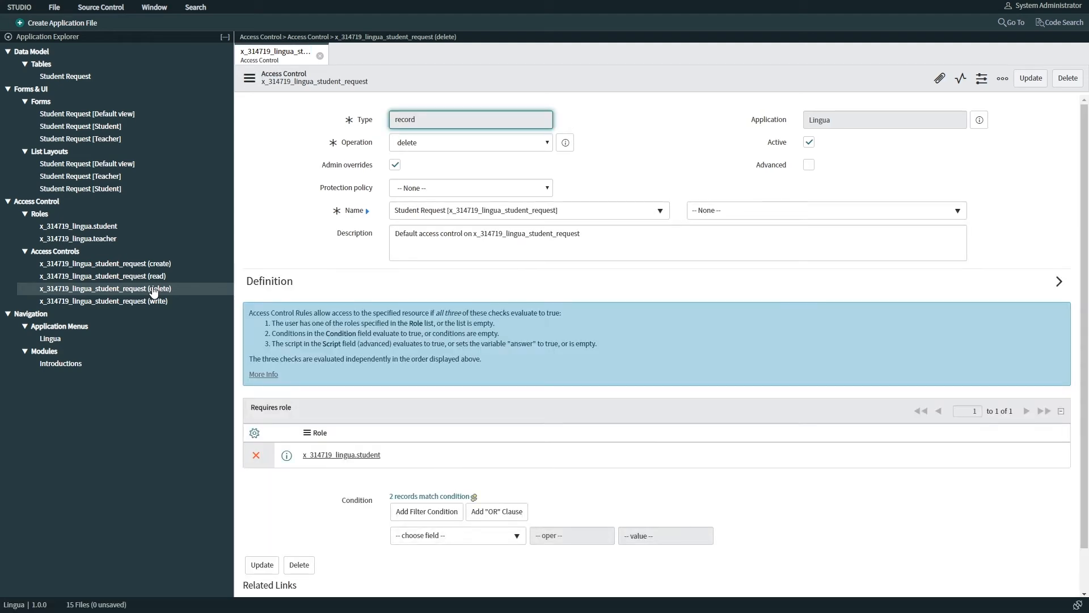
pyautogui.click(255, 455)
pyautogui.click(321, 481)
pyautogui.write('x')
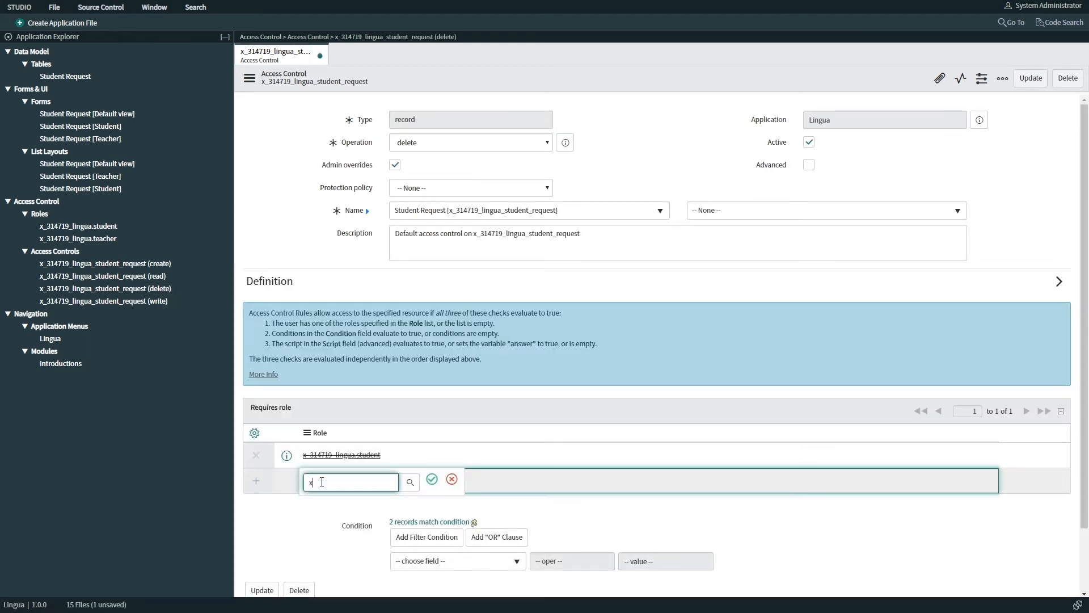
pyautogui.click(351, 570)
pyautogui.click(432, 487)
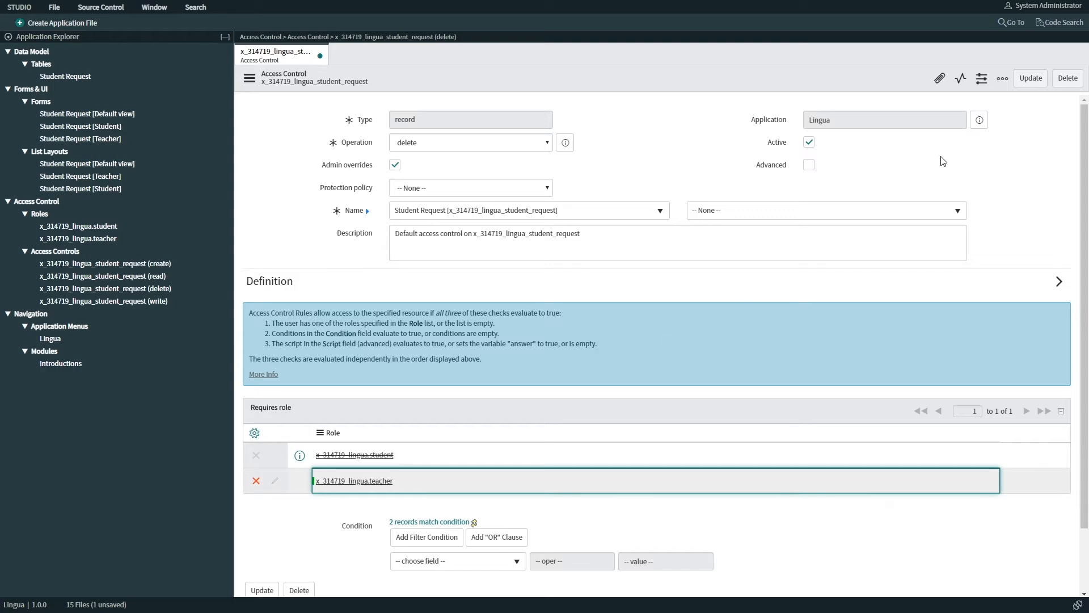
pyautogui.click(1029, 80)
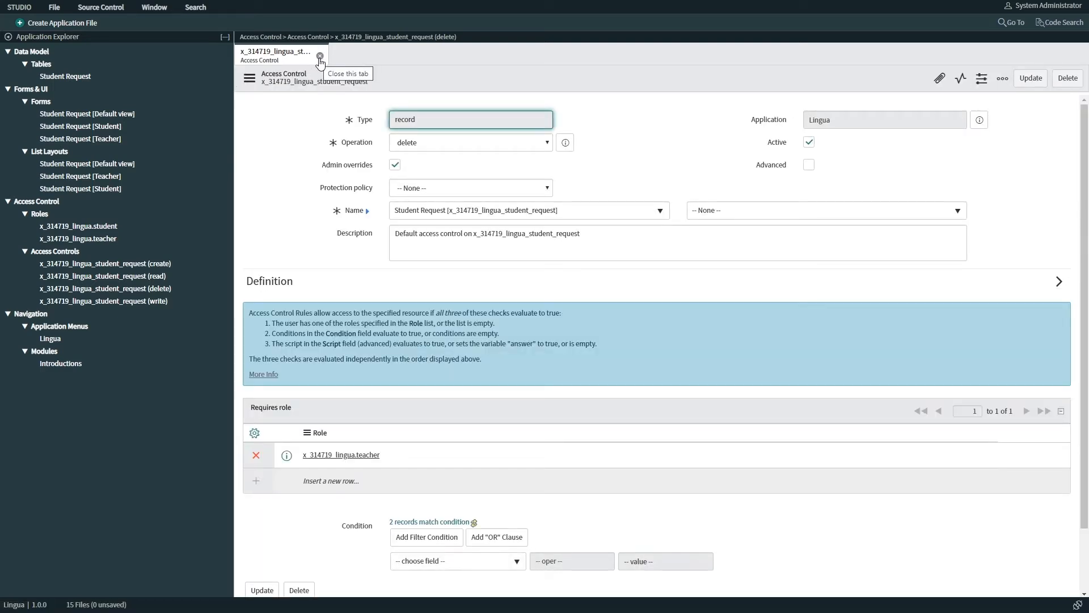
pyautogui.click(320, 55)
# - Add x_314719_lingua.teacher as a required role on the student request write access control, update it and close it
pyautogui.click(136, 301)
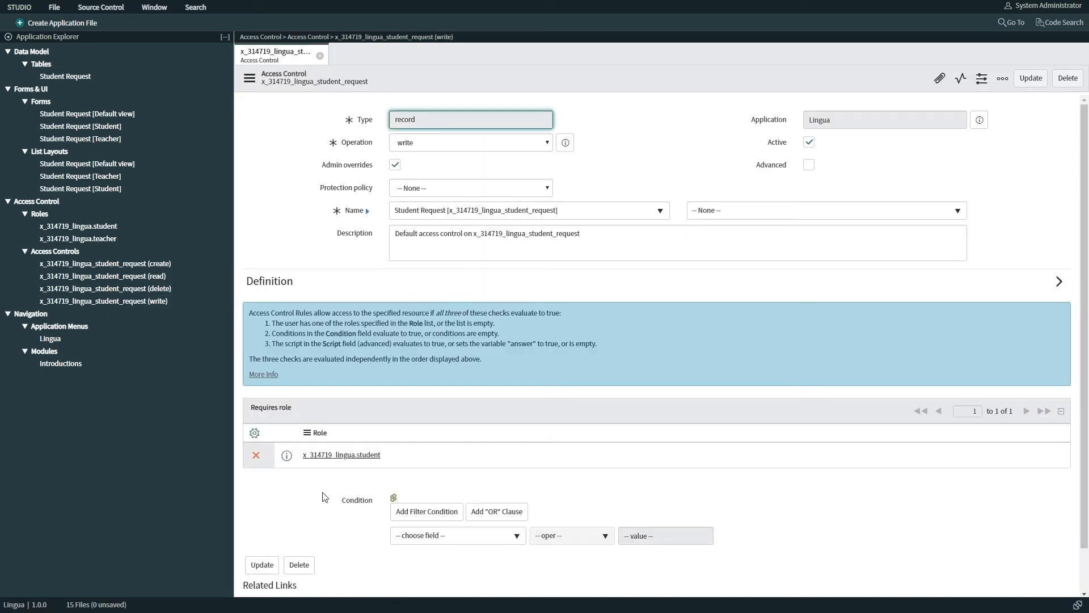
pyautogui.click(326, 481)
pyautogui.write('x')
pyautogui.click(335, 558)
pyautogui.click(432, 479)
pyautogui.click(1031, 78)
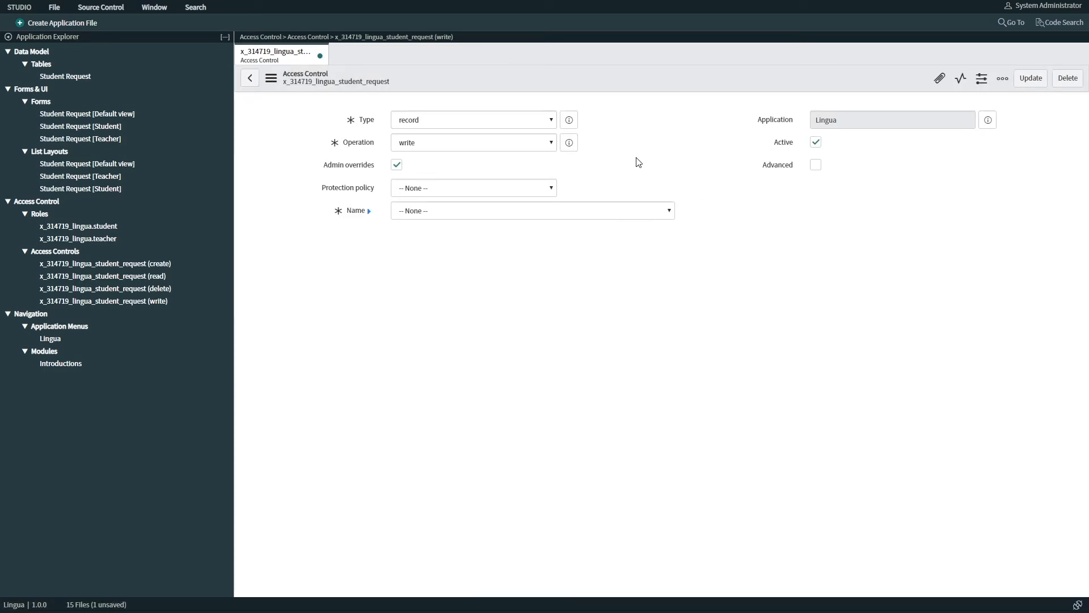
pyautogui.click(319, 56)
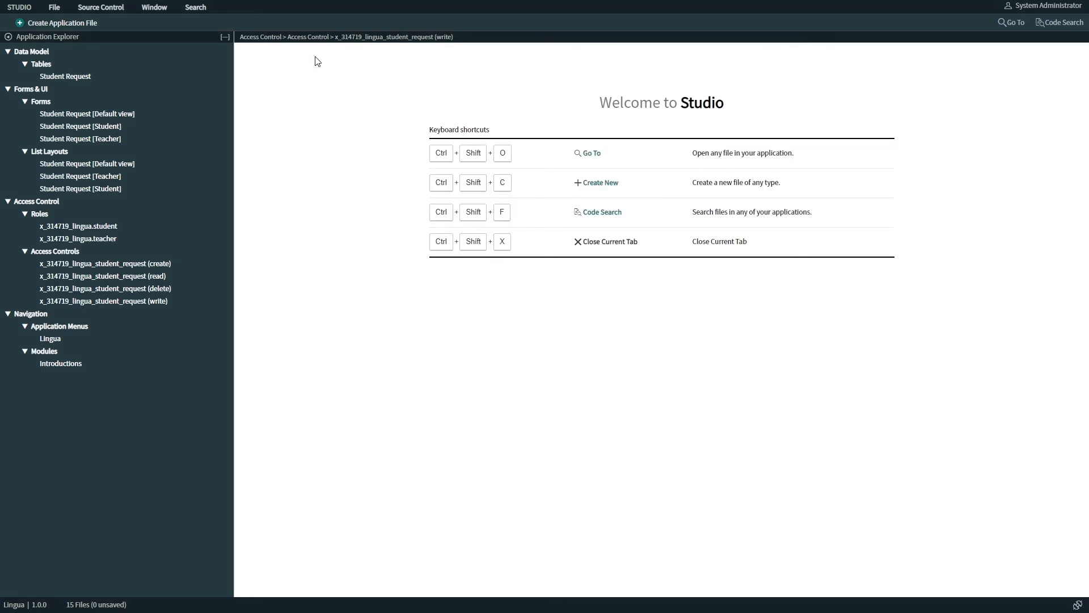
# - Create a View Rule application file named Student Request View Rule for the Student Request table
pyautogui.click(93, 24)
pyautogui.write('view')
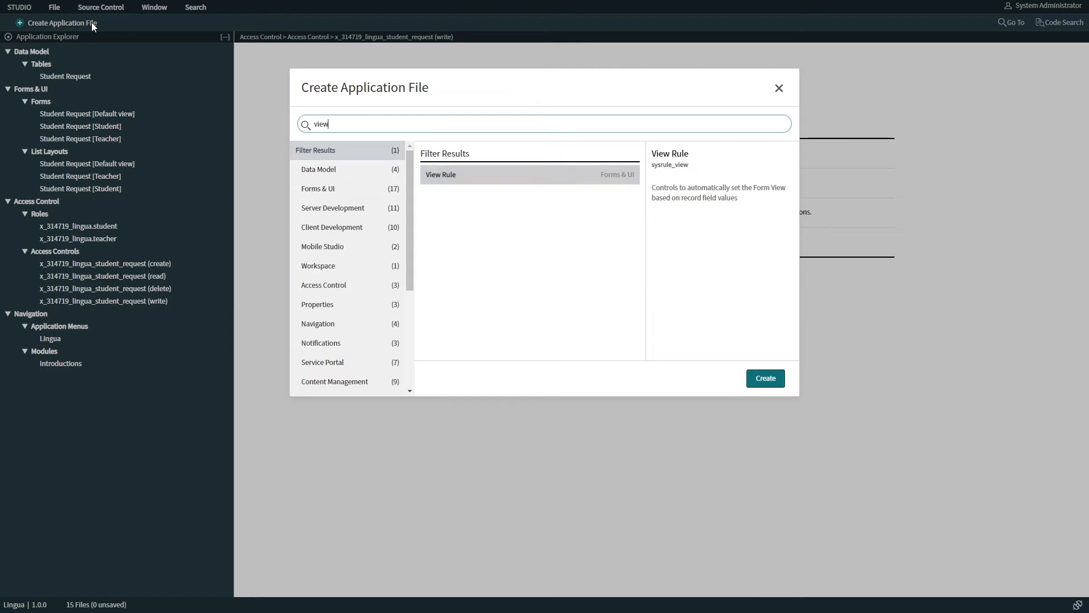
pyautogui.click(760, 379)
pyautogui.write('Student Request View Rule')
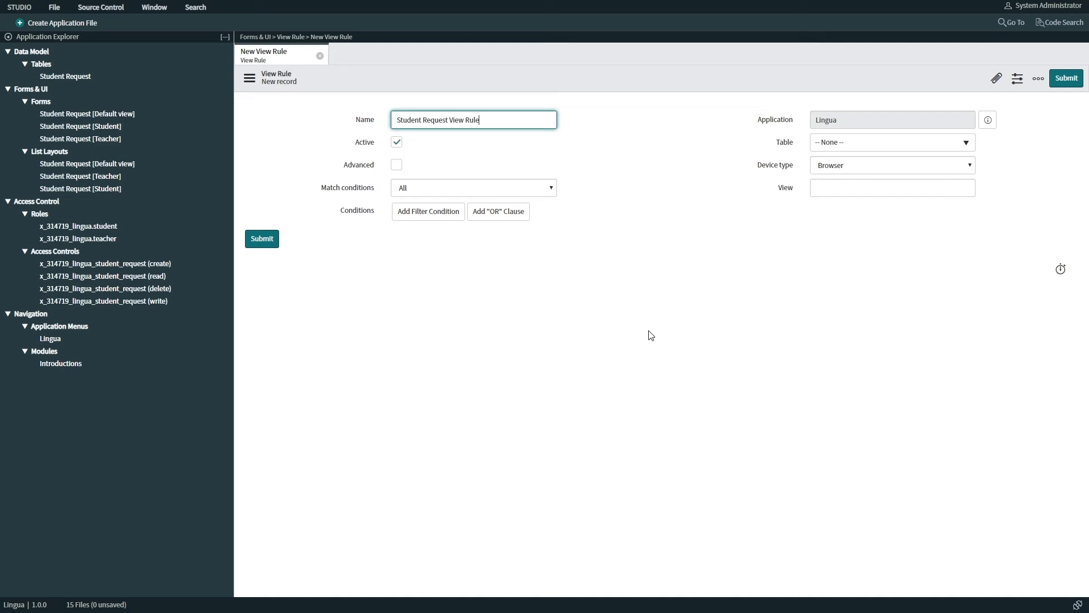
pyautogui.click(933, 148)
pyautogui.click(895, 215)
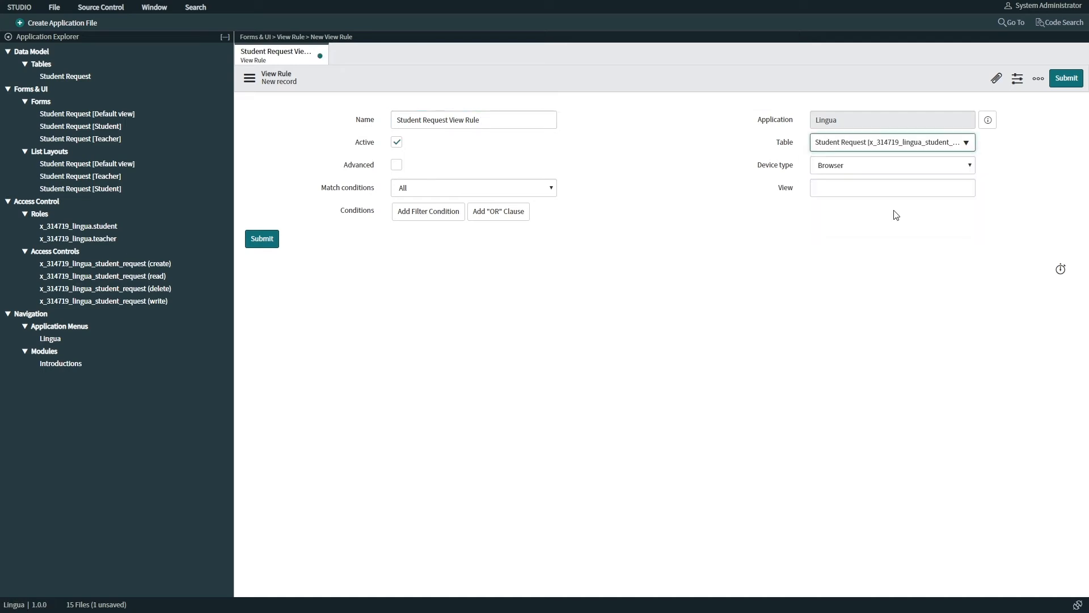
# - Enable Advanced on the view rule and replace the placeholder code inside the overrideView function with blank lines
pyautogui.click(396, 165)
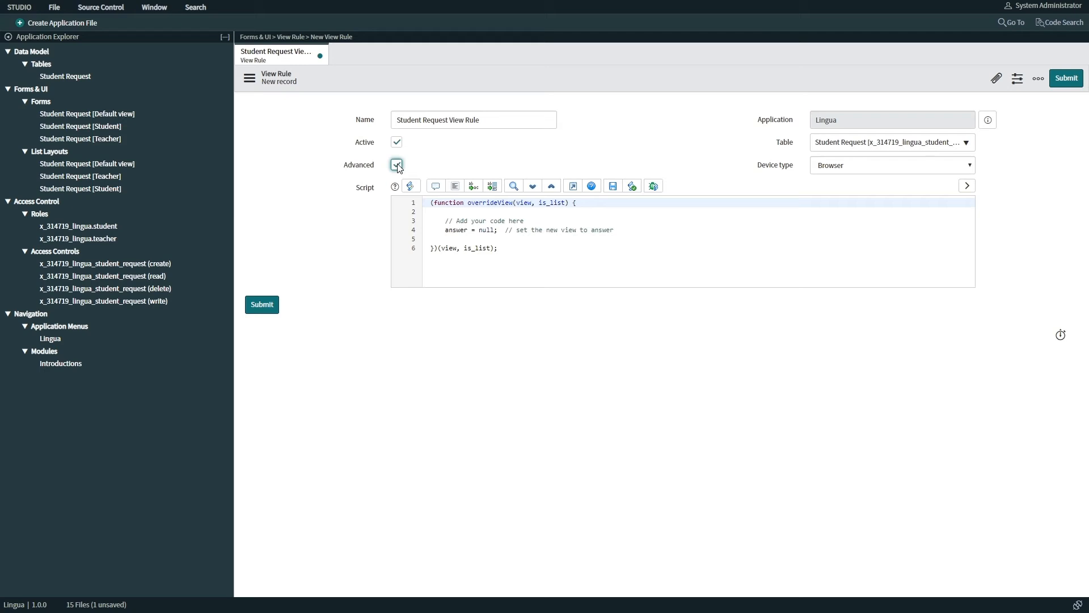
pyautogui.moveTo(433, 215); pyautogui.dragTo(584, 237)
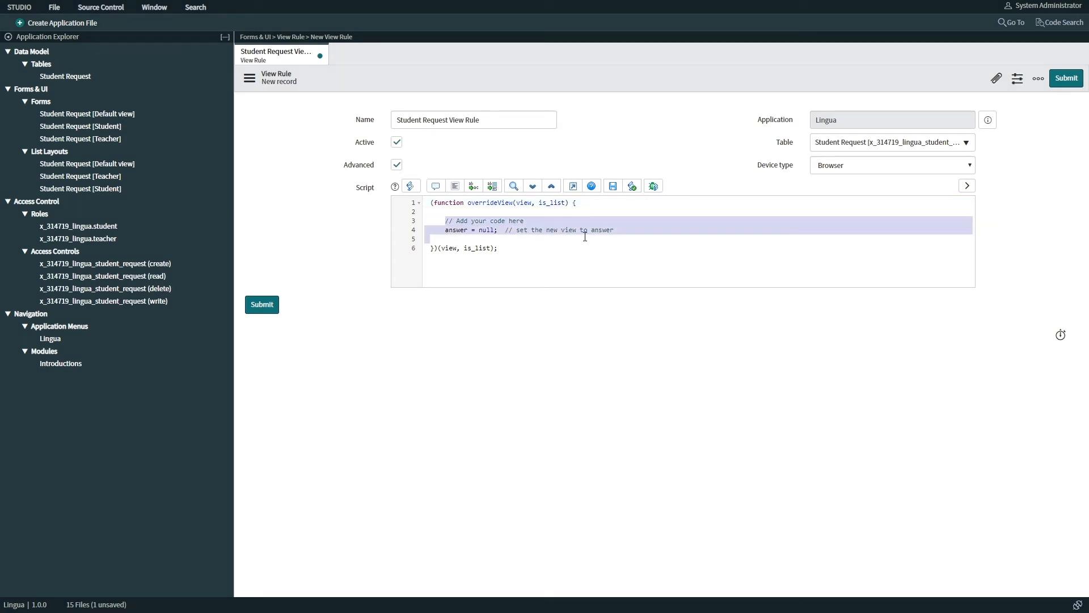
pyautogui.press('BackSpace')
pyautogui.press('Return')
pyautogui.press('Return')
pyautogui.press('Return')
pyautogui.press('Return')
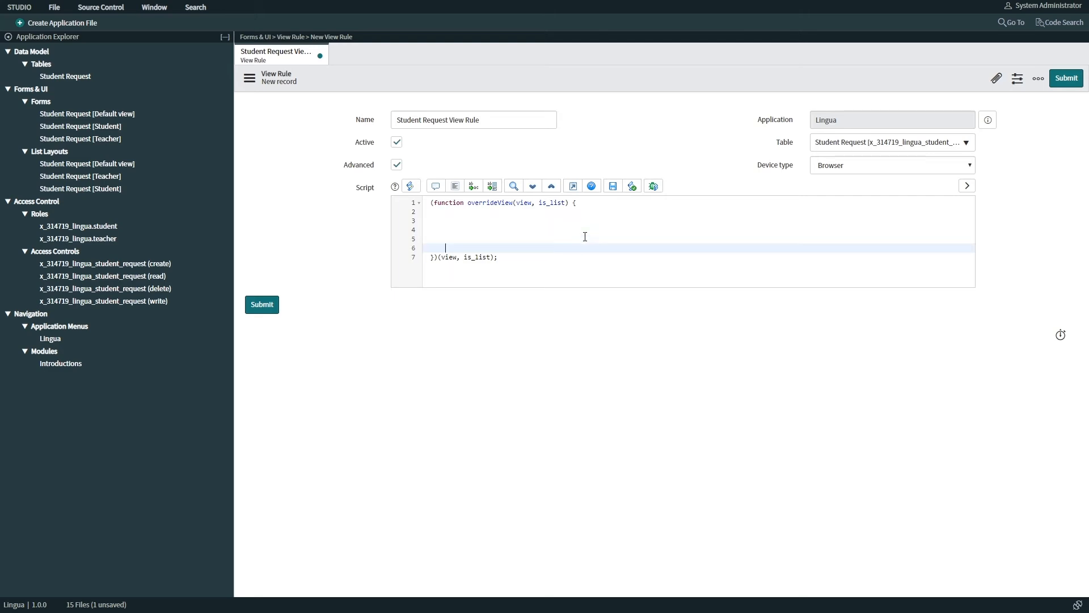
pyautogui.press('Up')
pyautogui.press('Up')
pyautogui.press('Up')
pyautogui.press('Up')
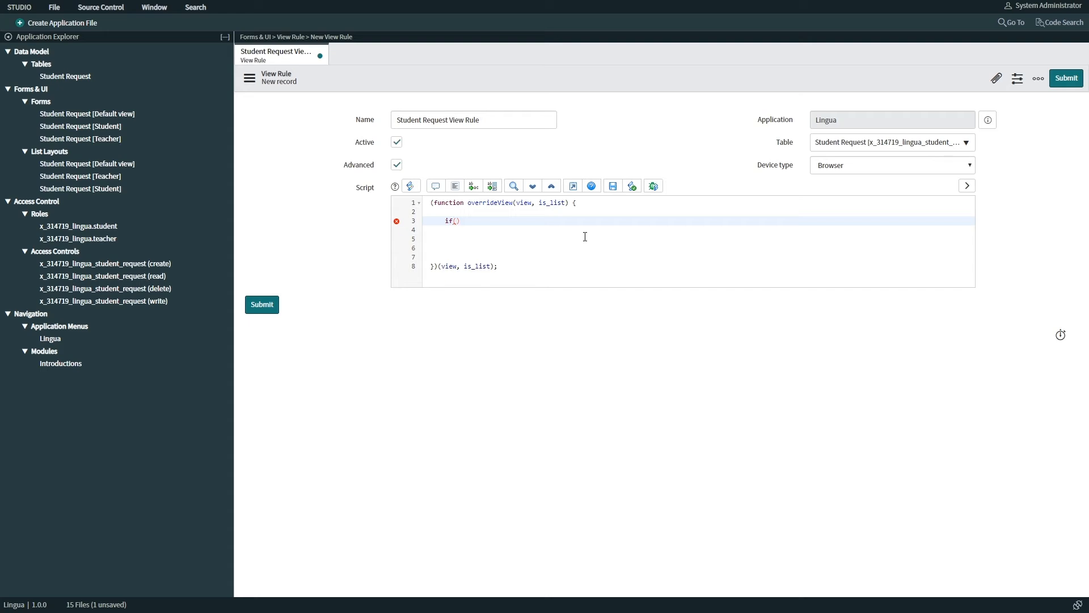
# - Write an if block checking gs.getUser().hasRole('x_314719_lingua.student') that sets answer="student"; inside overrideView
pyautogui.write('if(gs.getU')
pyautogui.write("ole('x_314719_lingua.student')){")
pyautogui.press('Return')
pyautogui.press('Return')
pyautogui.press('Return')
pyautogui.press('Up')
pyautogui.write('answer="student"')
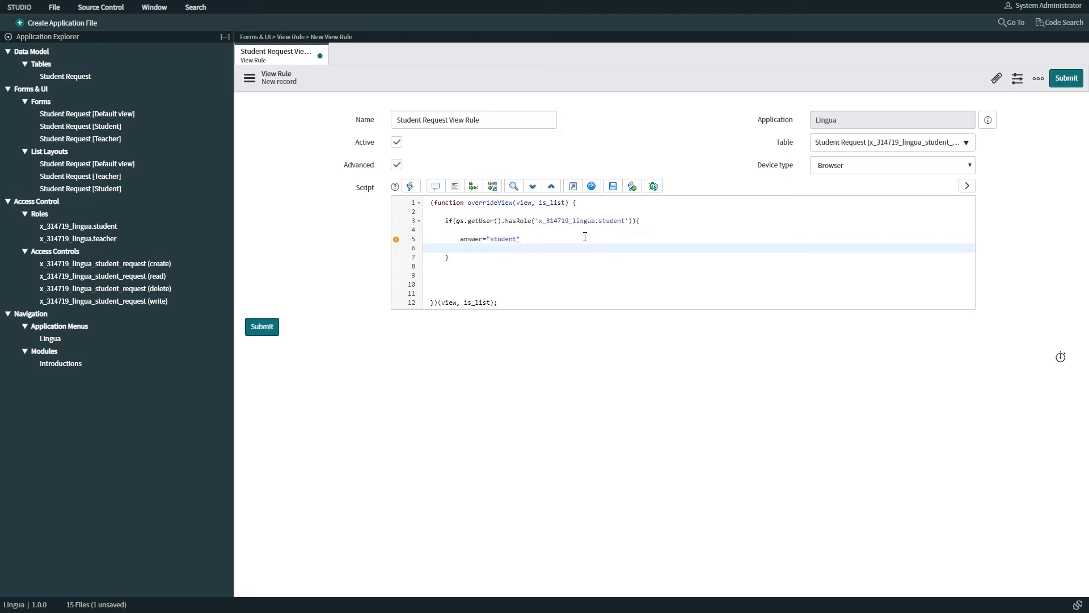
pyautogui.write(';')
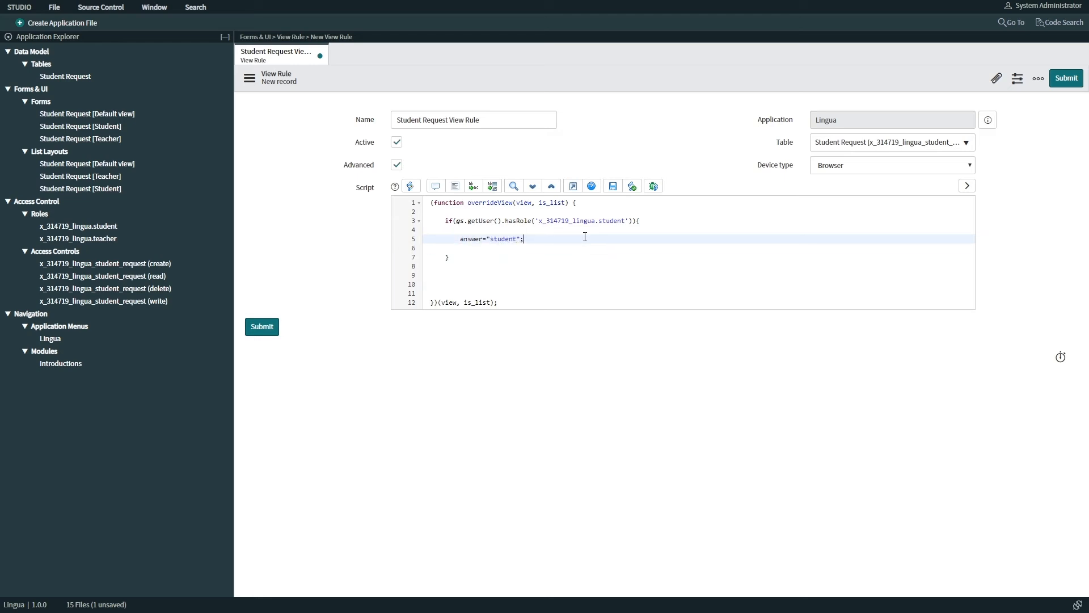
# - Add an else if branch, copied from the student block, that checks hasRole('x_314719_lingua.teacher')
pyautogui.click(475, 258)
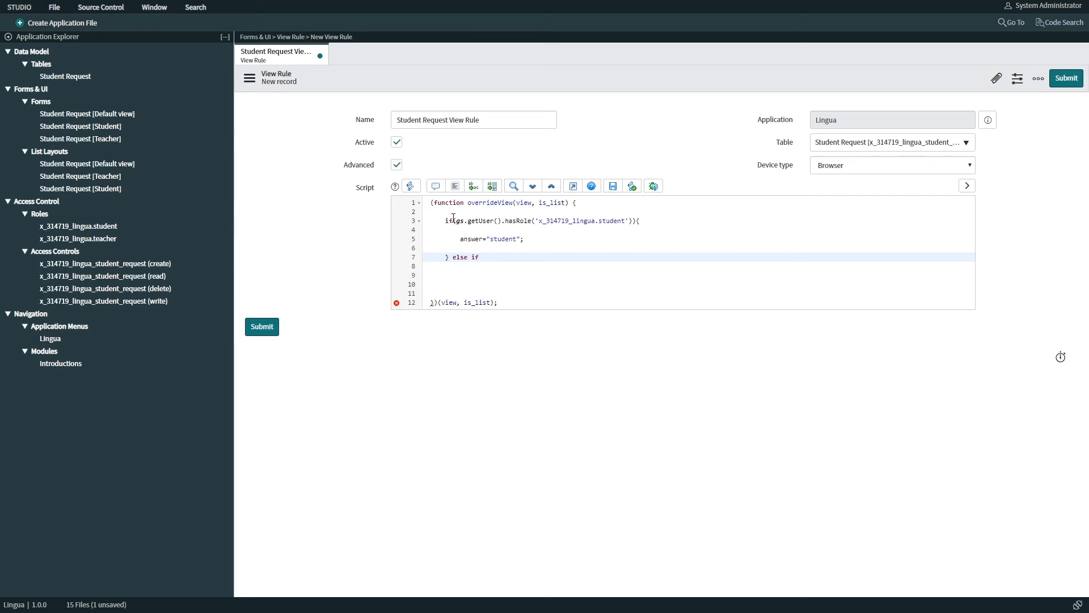
pyautogui.moveTo(453, 219); pyautogui.dragTo(454, 259)
pyautogui.hotkey('ctrl', 'c')
pyautogui.click(480, 259)
pyautogui.hotkey('ctrl', 'v')
pyautogui.click(655, 257)
pyautogui.press('BackSpace')
pyautogui.press('BackSpace')
pyautogui.press('BackSpace')
pyautogui.press('BackSpace')
pyautogui.press('BackSpace')
pyautogui.press('BackSpace')
pyautogui.write('teacher')
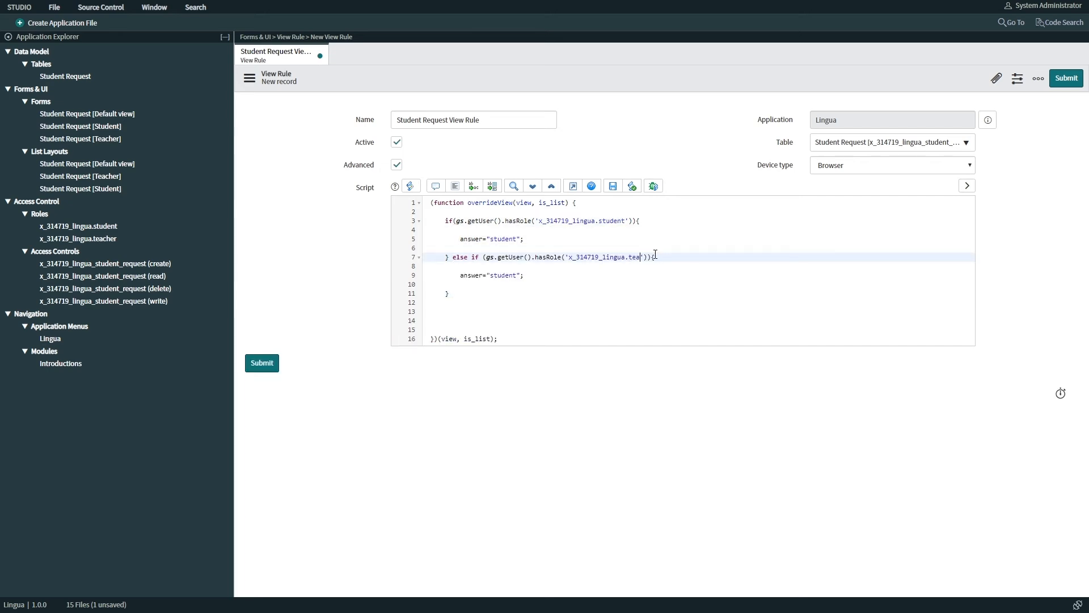
# - Change the answer assigned in the else if branch to "teacher"
pyautogui.click(516, 276)
pyautogui.press('BackSpace')
pyautogui.press('BackSpace')
pyautogui.press('BackSpace')
pyautogui.press('BackSpace')
# - Remove the surplus blank lines after the else if block, submit the view rule and close it
pyautogui.click(461, 321)
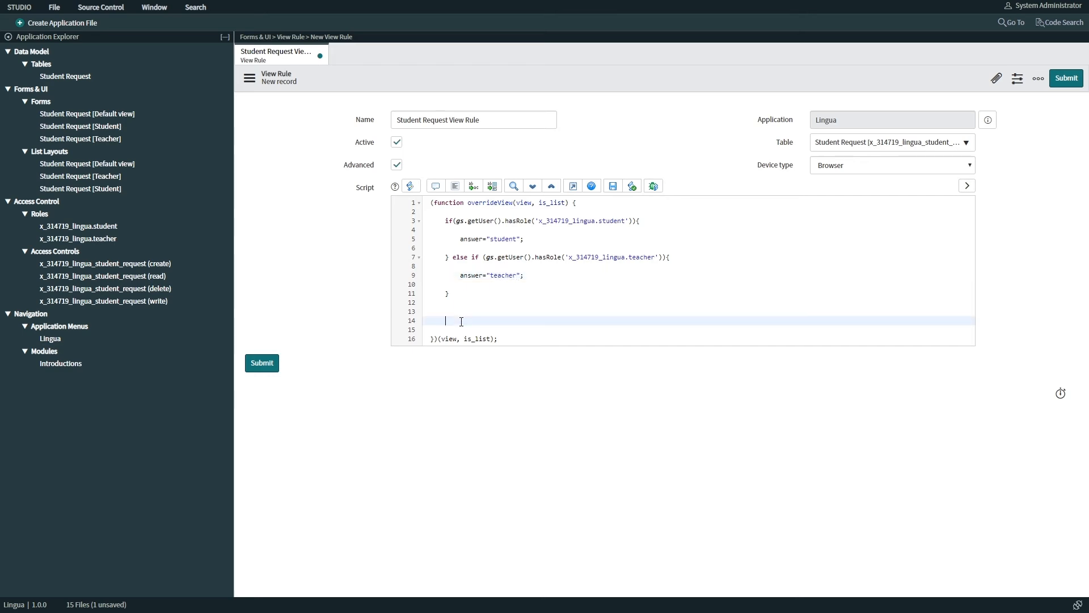
pyautogui.press('BackSpace')
pyautogui.press('BackSpace')
pyautogui.press('BackSpace')
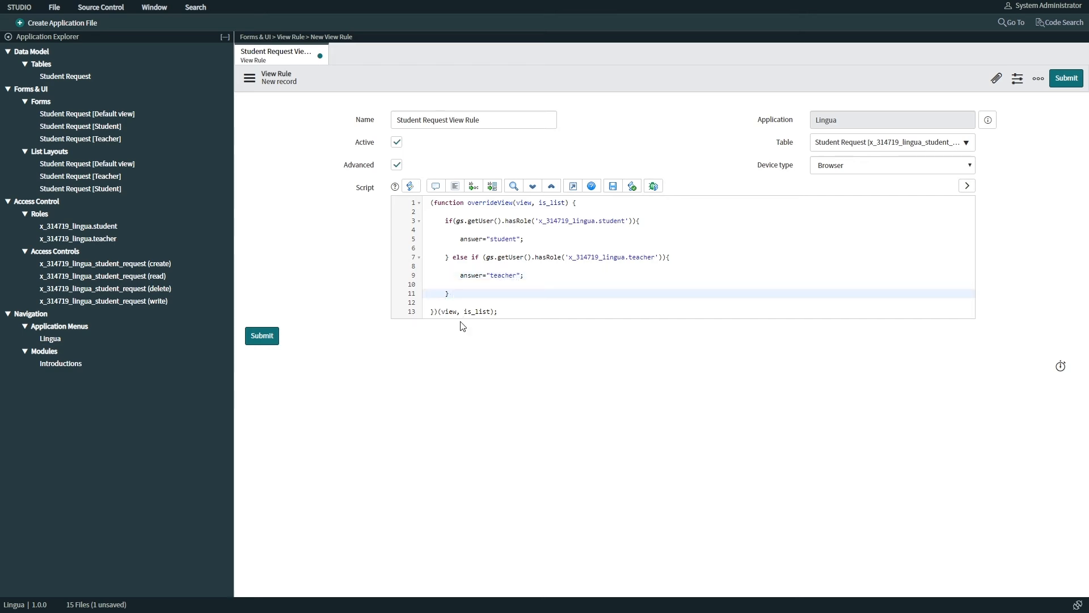
pyautogui.click(262, 337)
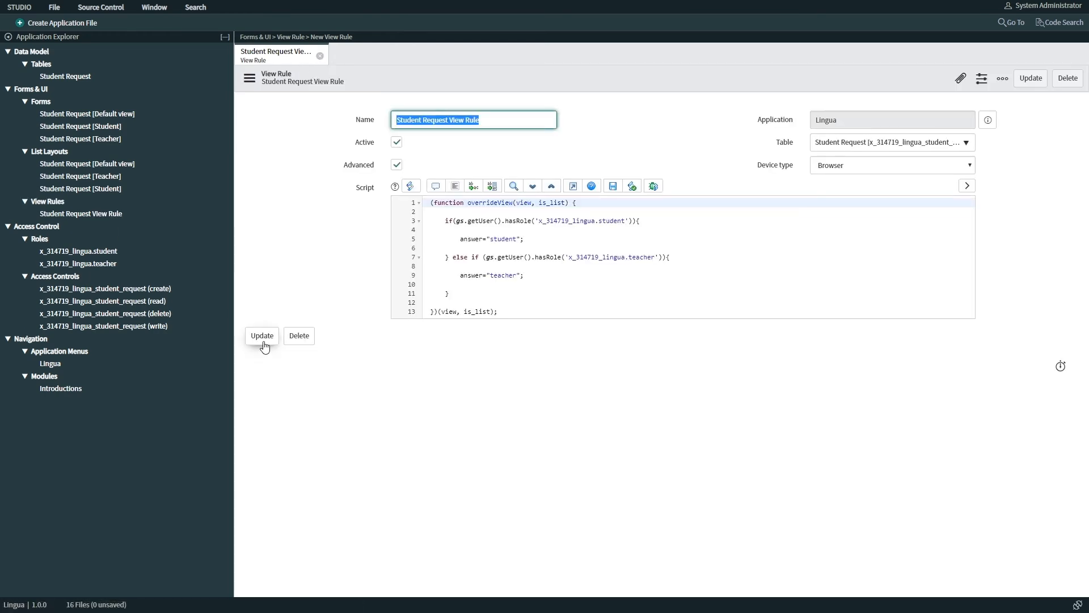
pyautogui.click(319, 56)
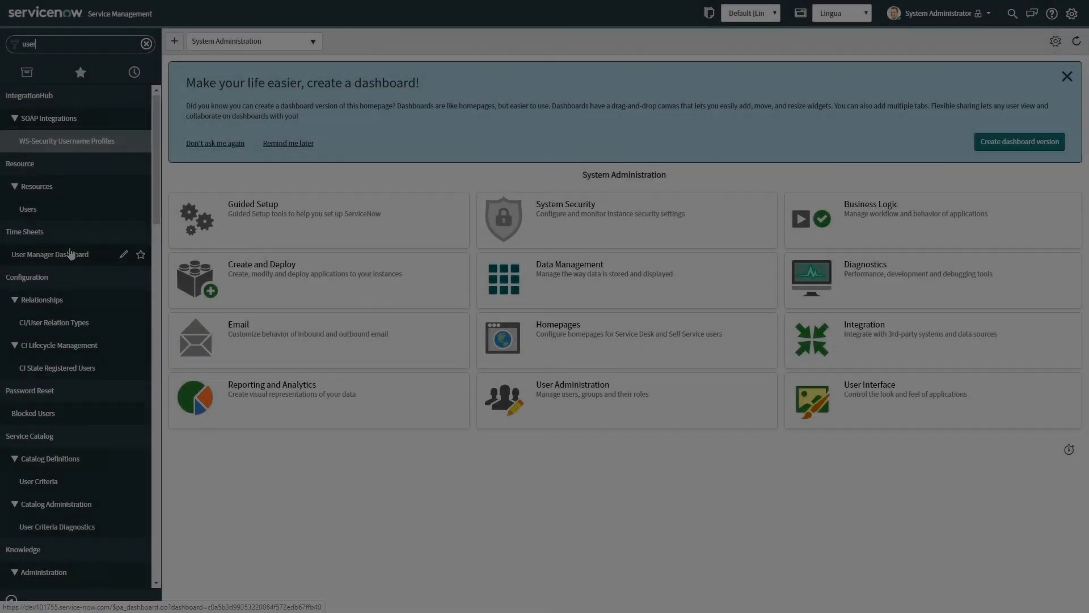
# - In the main ServiceNow window, open the Users list, filter it by user ID and open the student test user's record
pyautogui.scroll(-10, 71, 253)
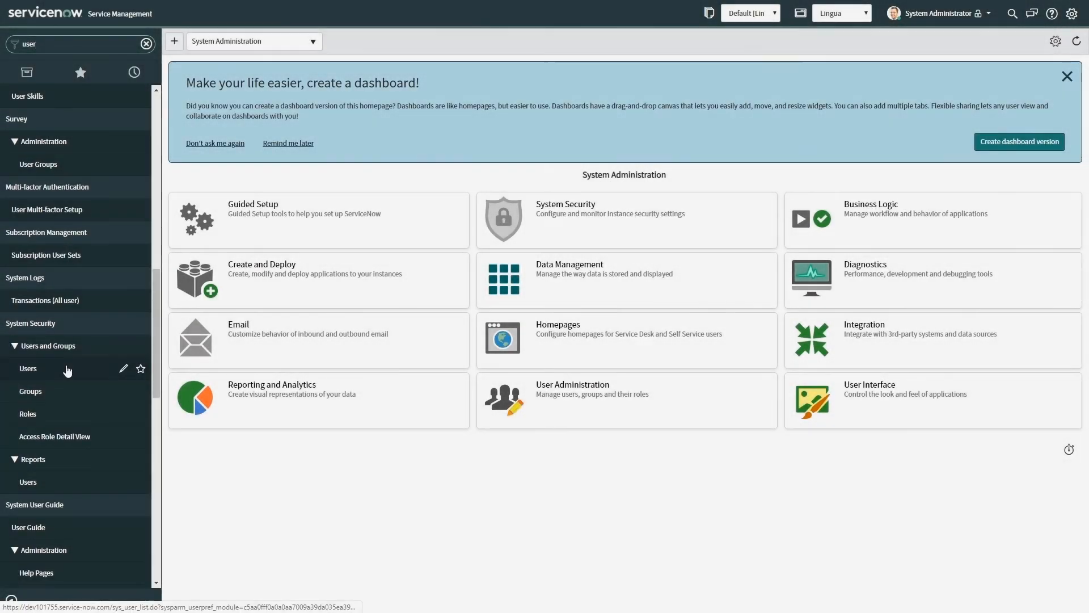
pyautogui.click(67, 369)
pyautogui.click(258, 107)
pyautogui.write('allie')
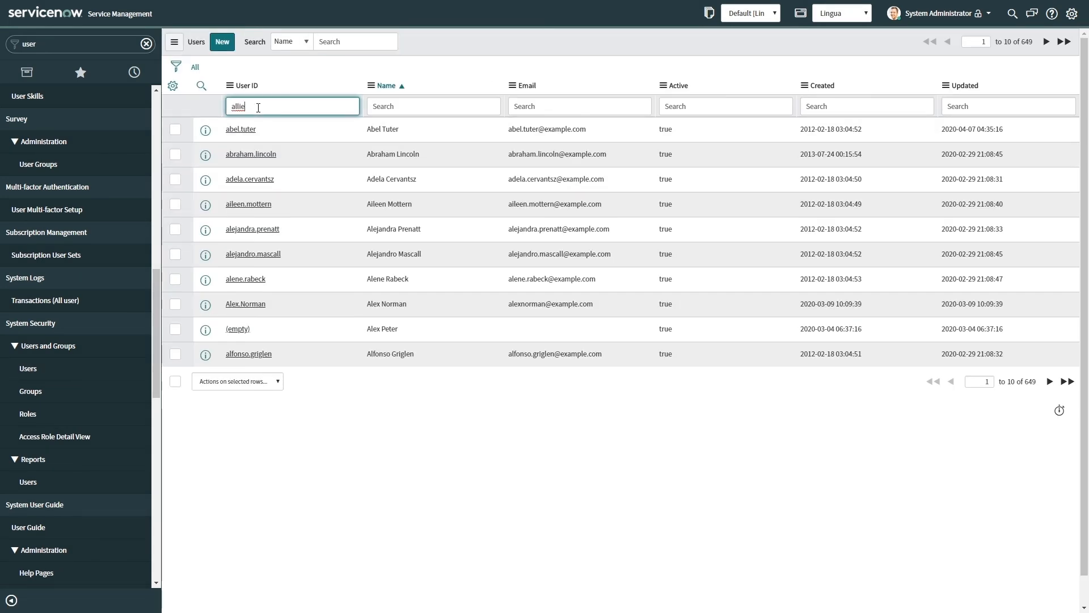
pyautogui.press('Return')
pyautogui.click(248, 129)
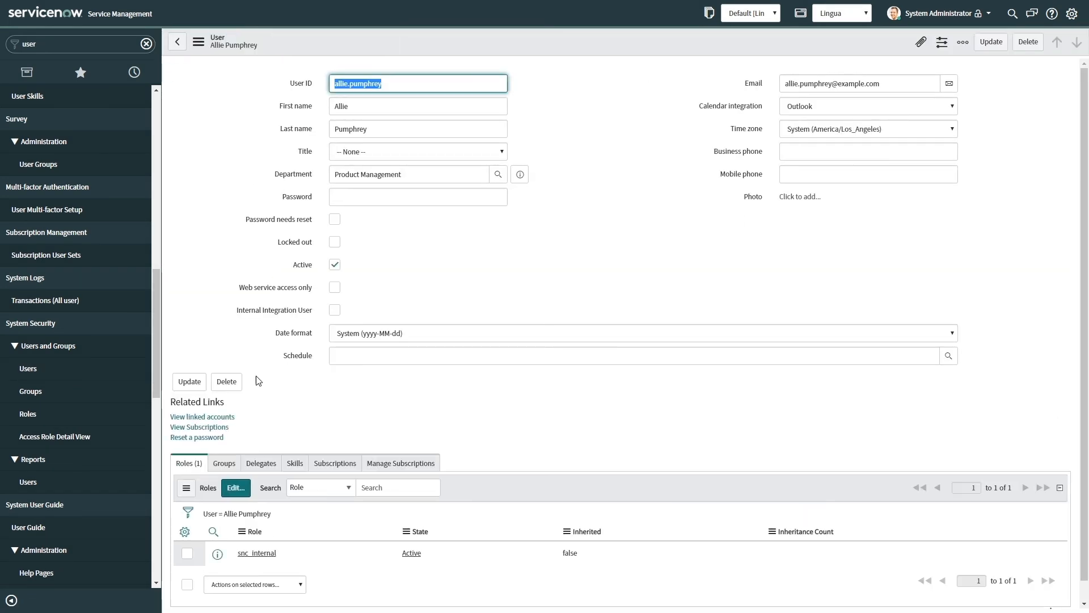
# - Assign the x_314719_lingua.student role to the open user record and save the role list
pyautogui.click(240, 488)
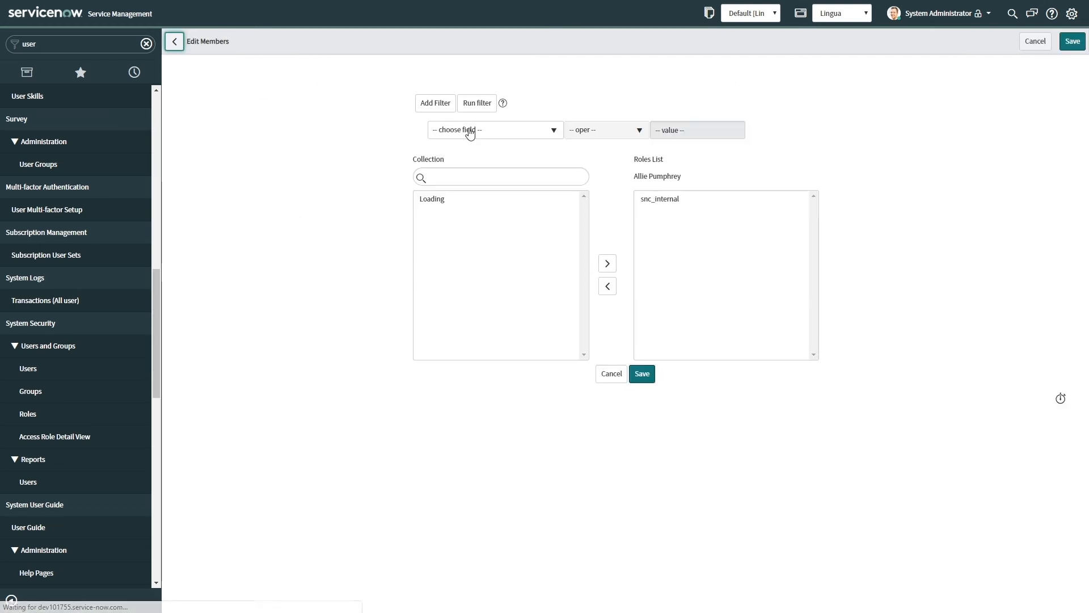
pyautogui.click(451, 176)
pyautogui.click(459, 249)
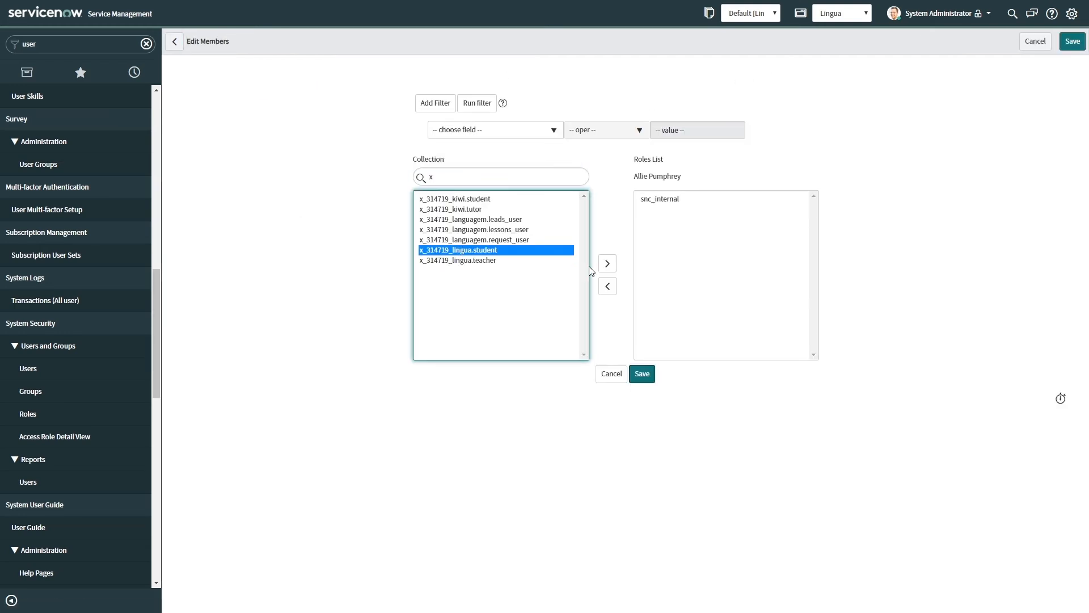
pyautogui.click(603, 264)
pyautogui.click(637, 374)
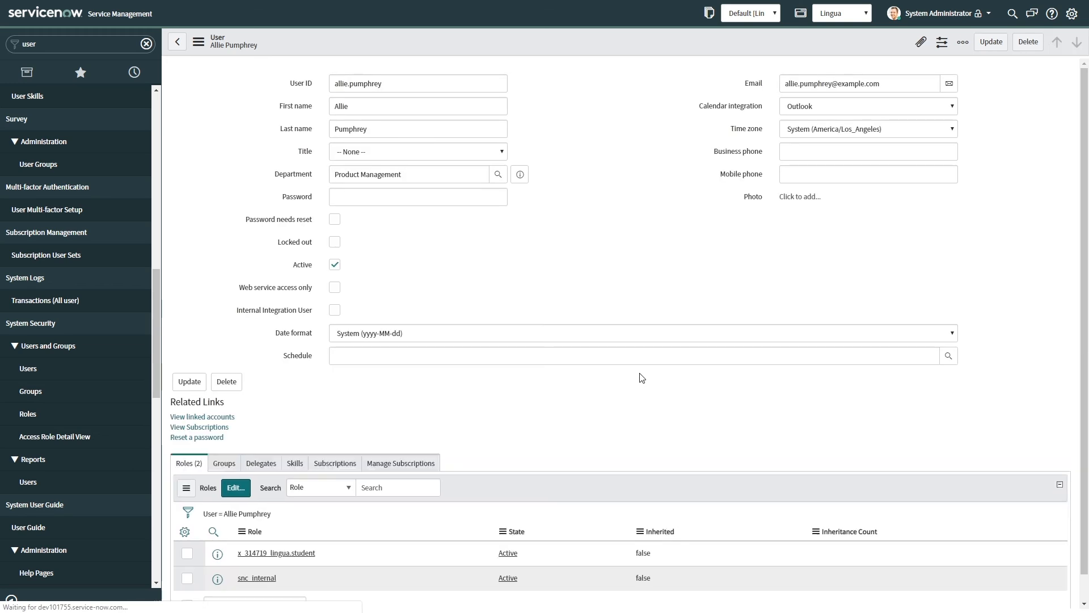
# - Return to the Users list, filter it by a different user ID and open the teacher test user's record
pyautogui.click(178, 42)
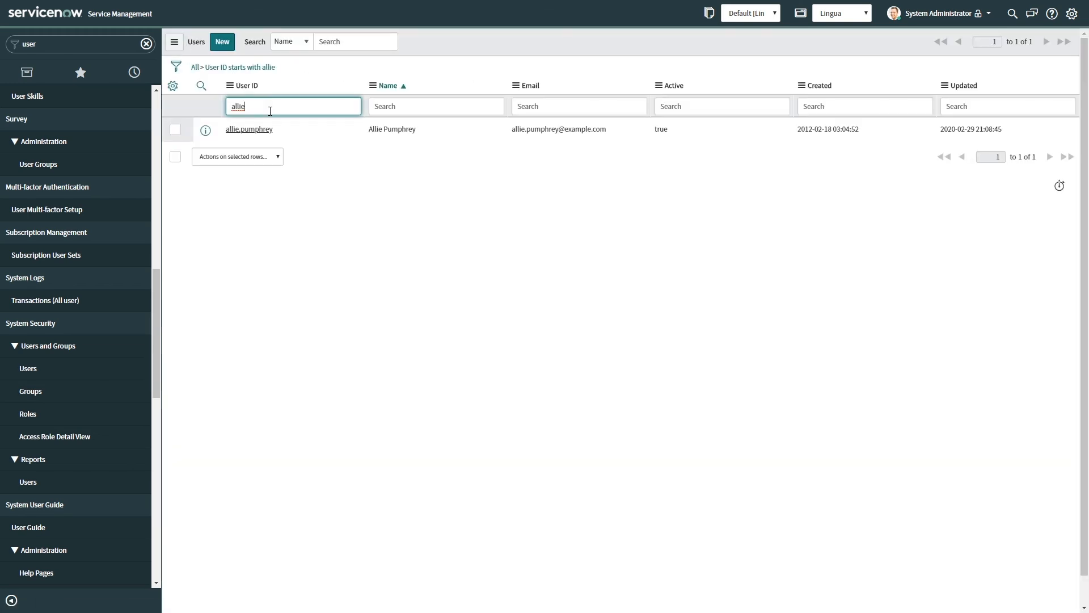
pyautogui.press('Return')
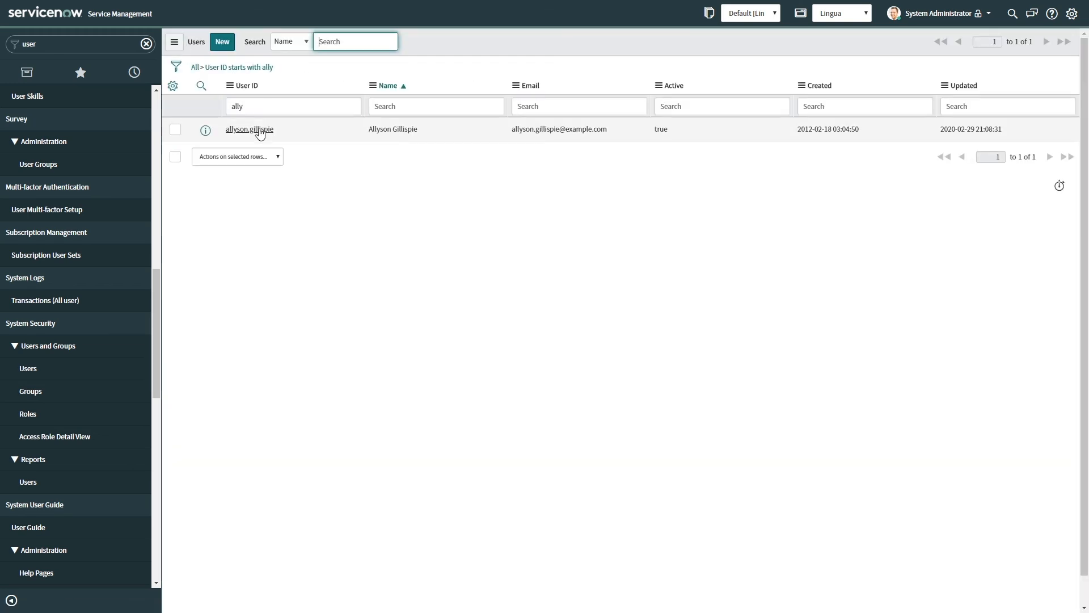
pyautogui.click(260, 129)
# - Assign the x_314719_lingua.teacher role to the open user record and save the role list
pyautogui.click(234, 471)
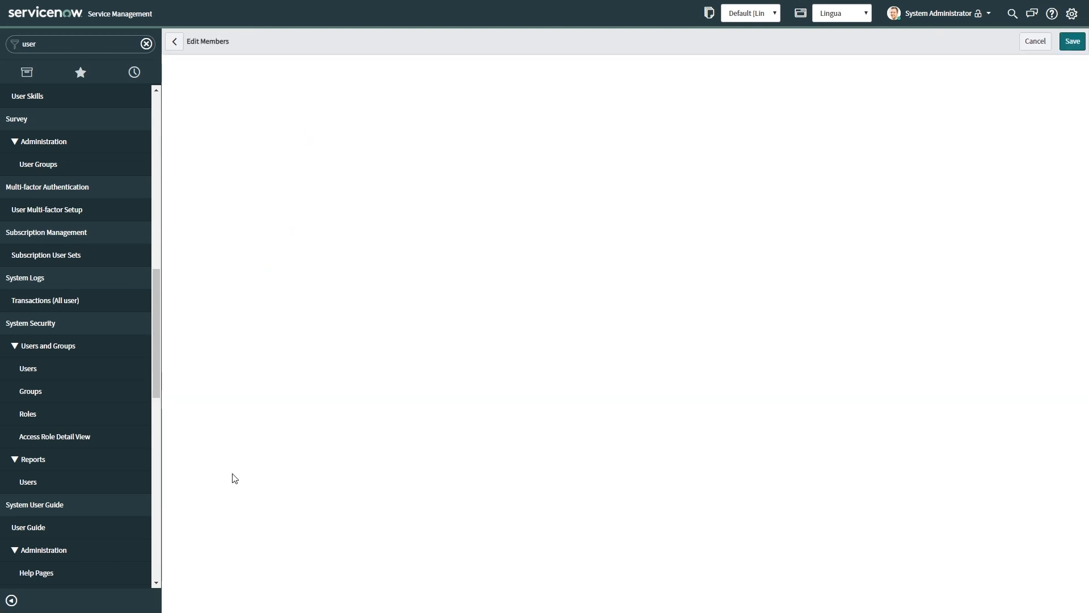
pyautogui.click(439, 180)
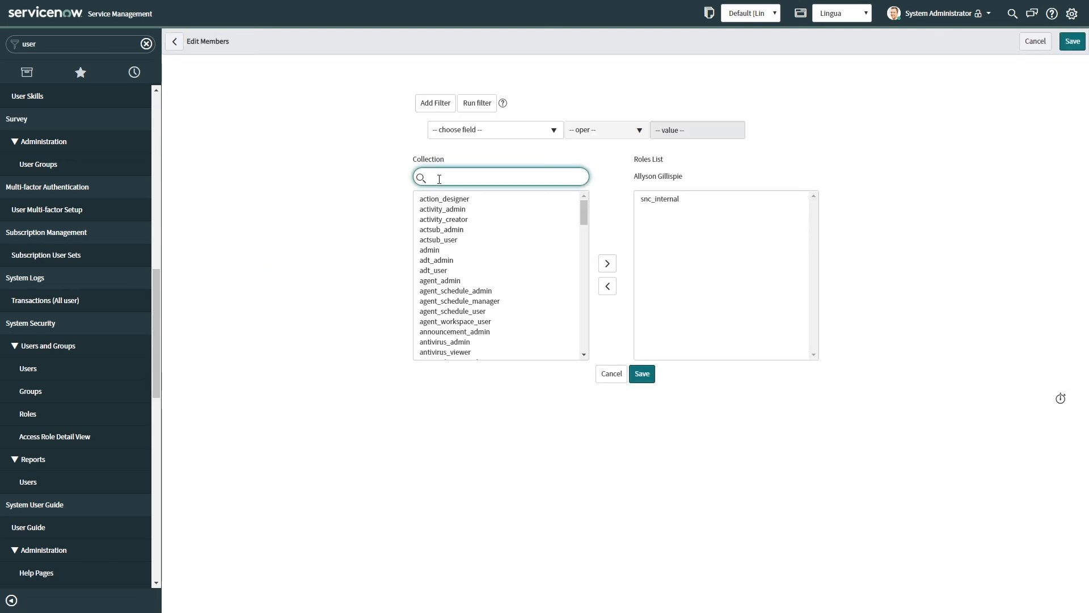
pyautogui.click(457, 261)
pyautogui.click(607, 264)
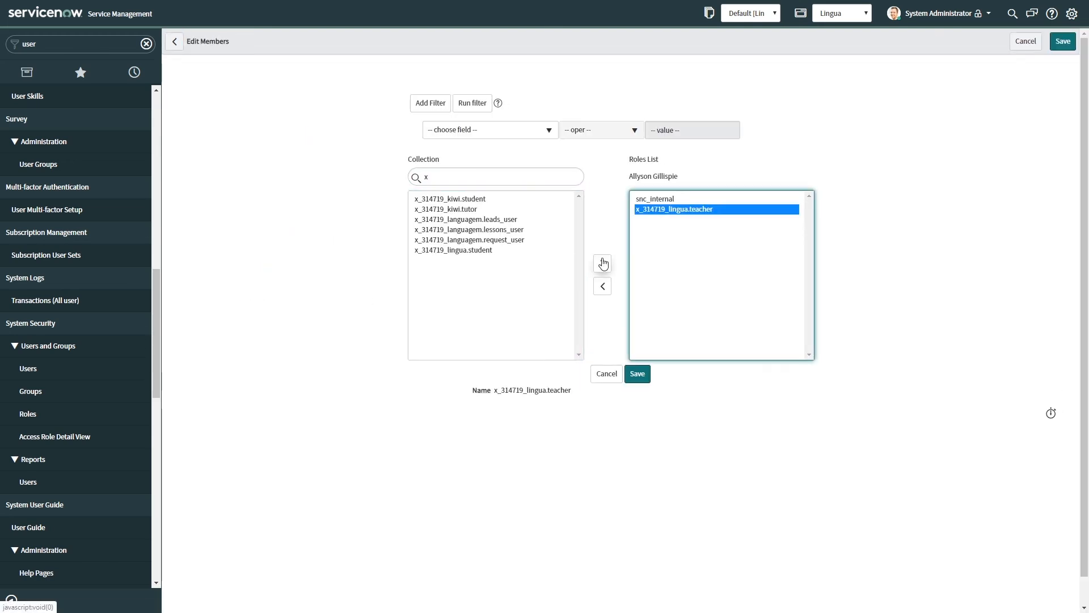
pyautogui.click(637, 375)
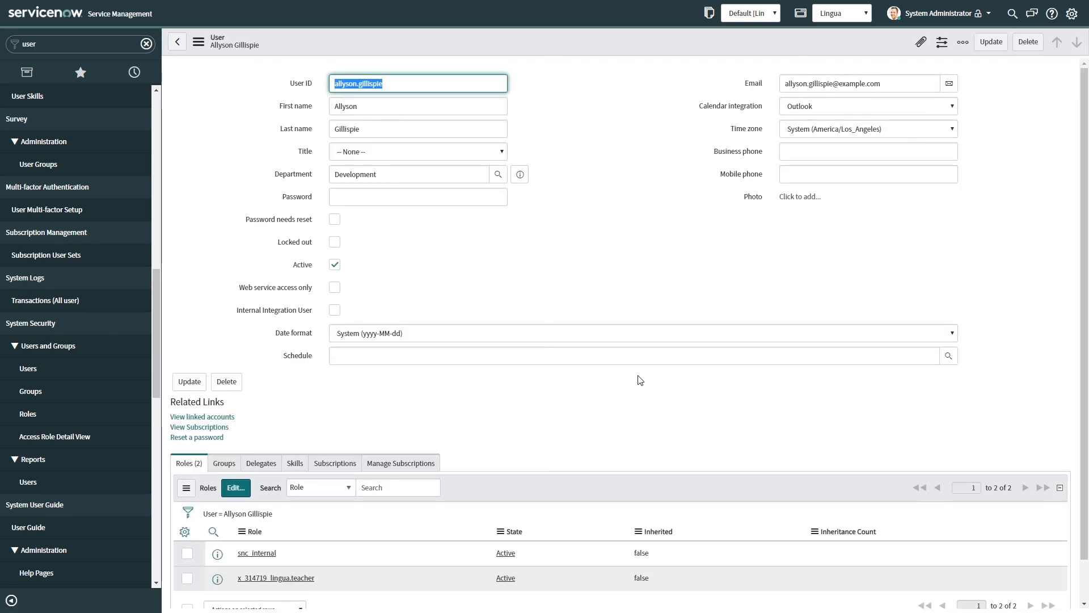
# - Impersonate the student test user from the recent impersonations
pyautogui.click(988, 13)
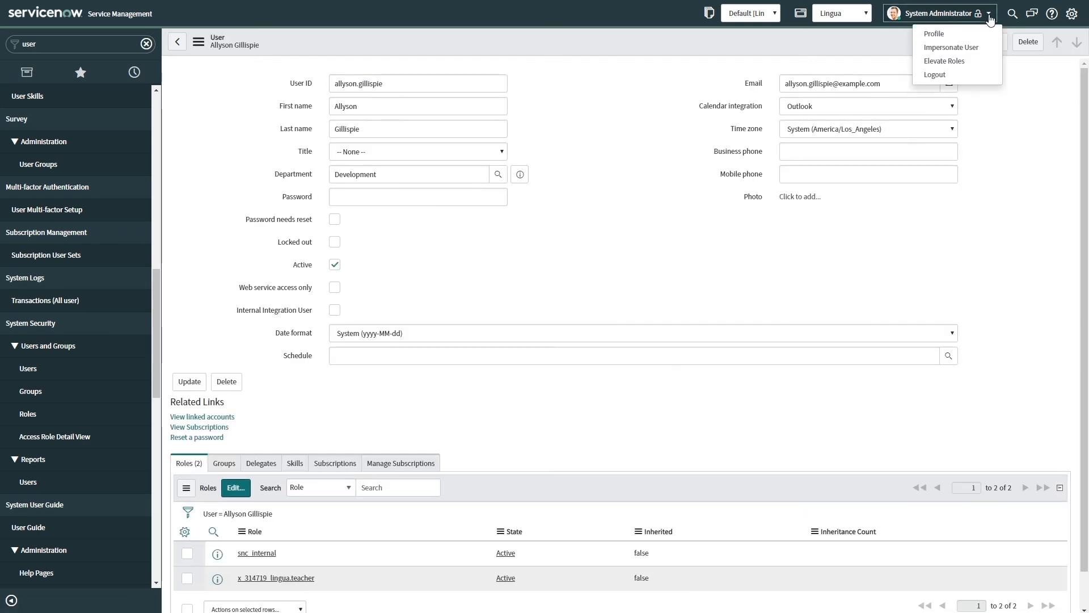
pyautogui.click(963, 50)
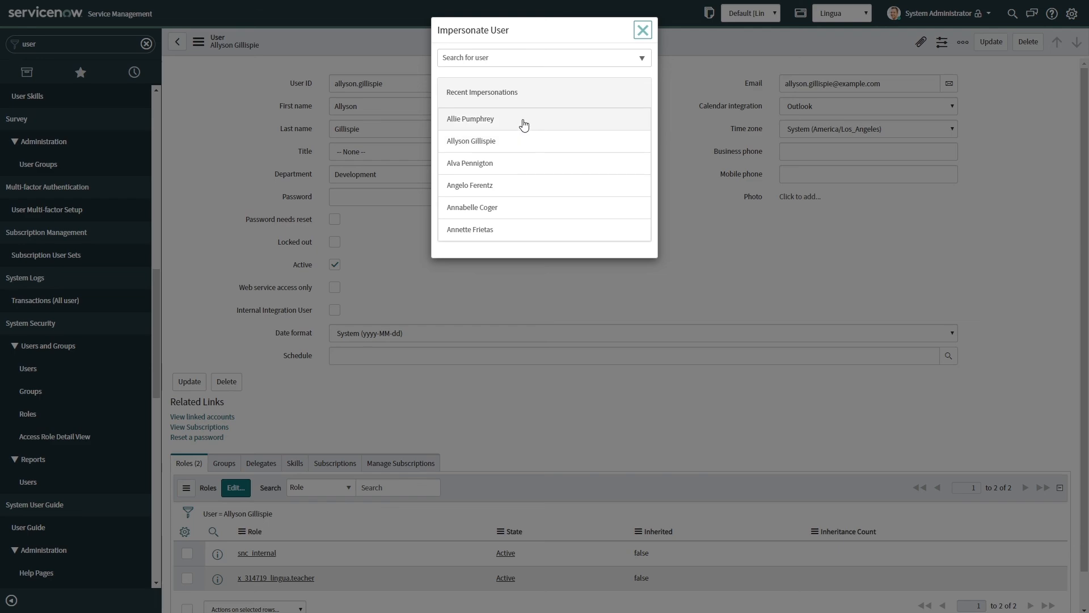
pyautogui.click(524, 120)
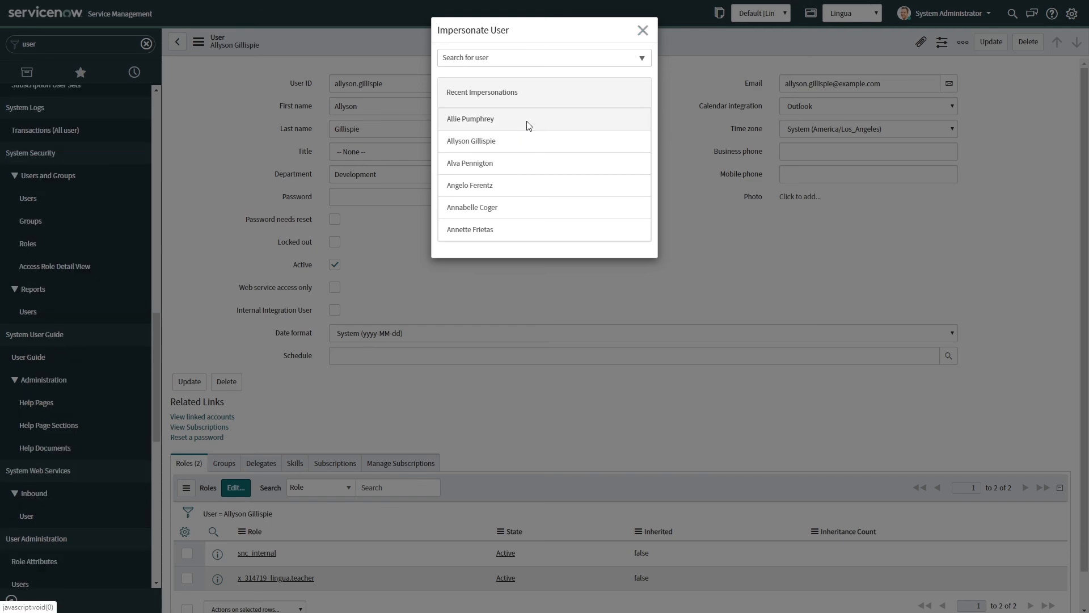
# - Filter the navigator for "lingu", add the Lingua application to the favorites and open its Introductions list
pyautogui.click(56, 47)
pyautogui.write('lingu')
pyautogui.click(149, 96)
pyautogui.click(105, 121)
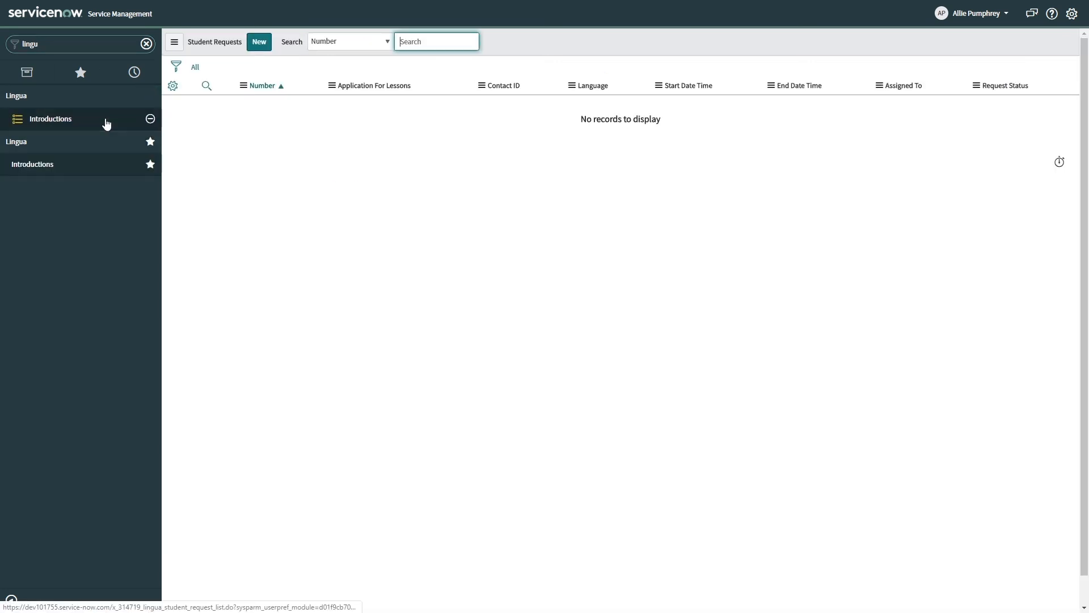
# - Start a new student request with Skype as the application for lessons and enter the student's contact ID
pyautogui.click(260, 42)
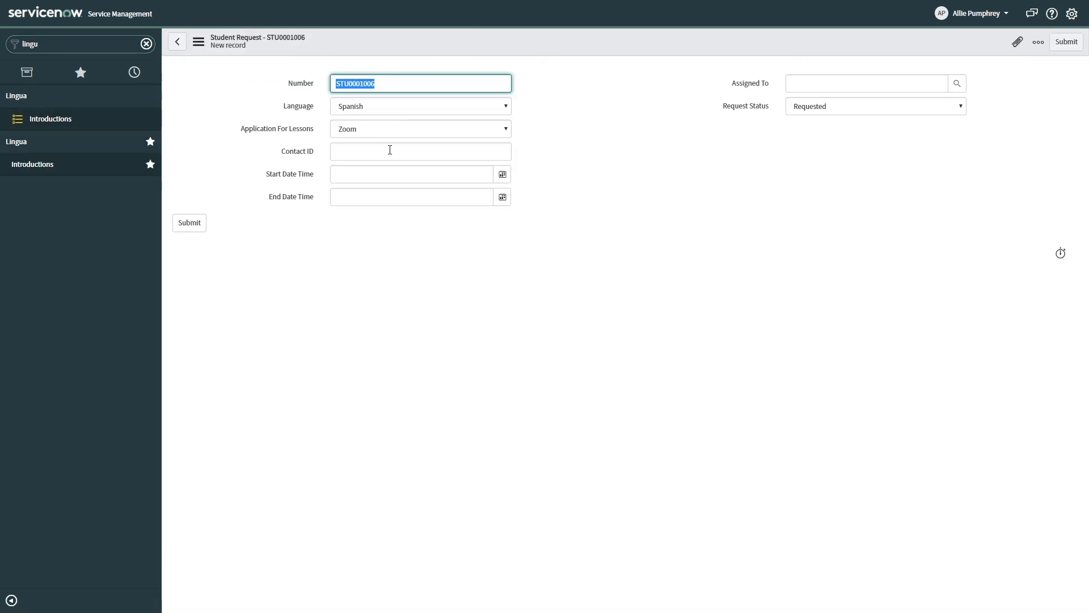
pyautogui.click(384, 130)
pyautogui.click(369, 153)
pyautogui.click(369, 156)
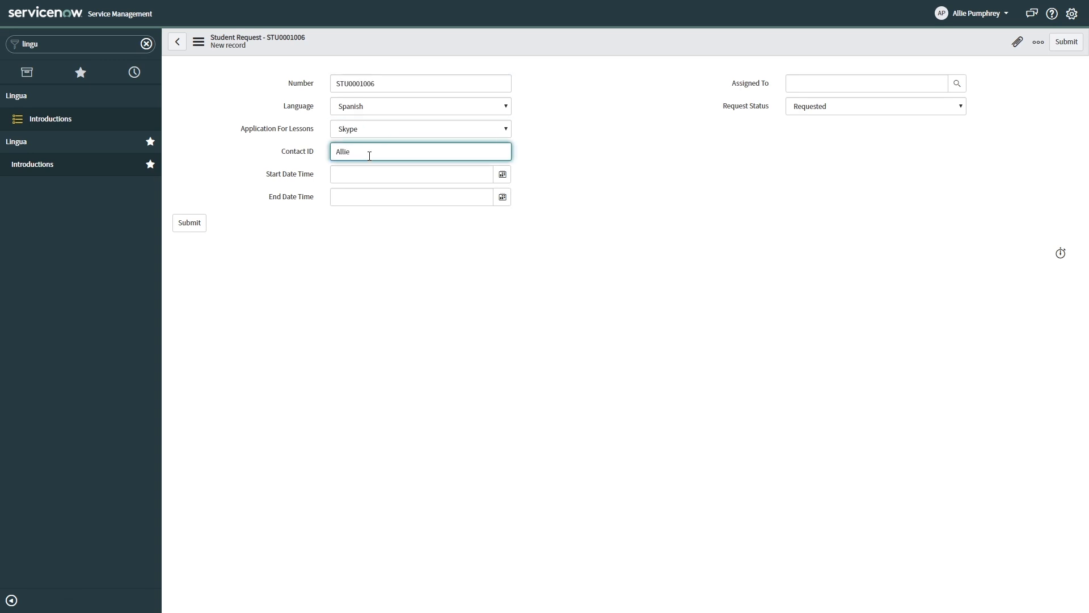
pyautogui.write('Allie_01')
pyautogui.click(502, 174)
pyautogui.click(399, 259)
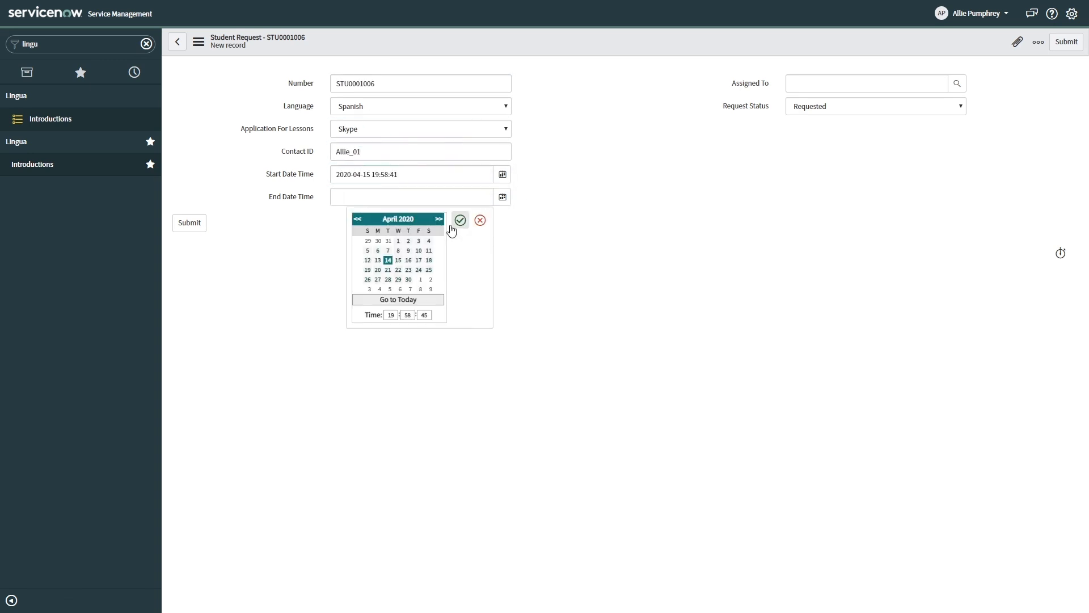
pyautogui.click(460, 220)
pyautogui.click(193, 227)
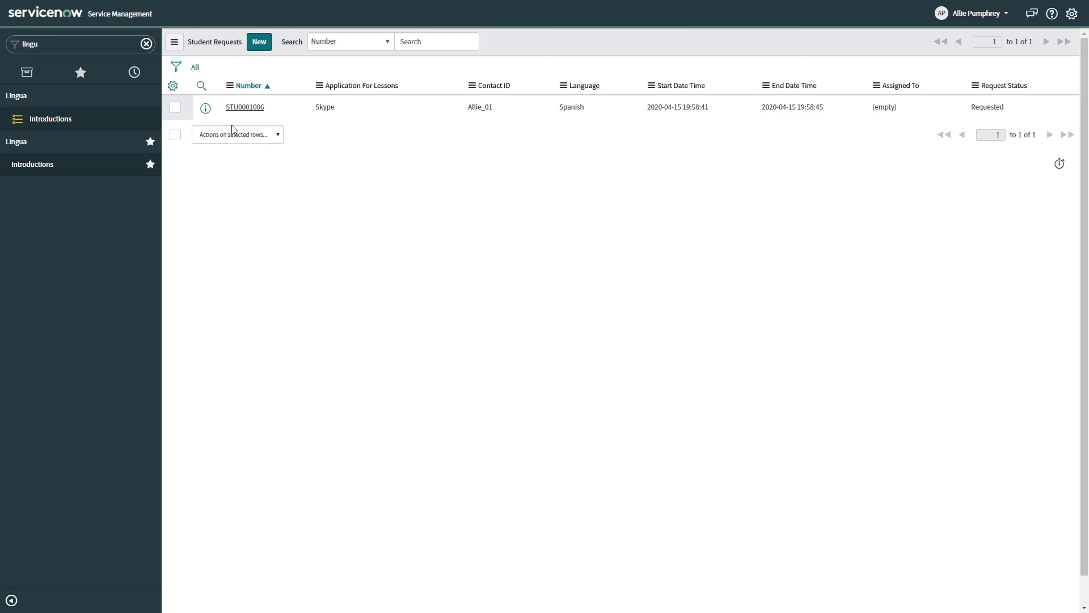
# - Open the submitted request to check the student's form view, and switch the impersonation to the teacher test user
pyautogui.click(235, 109)
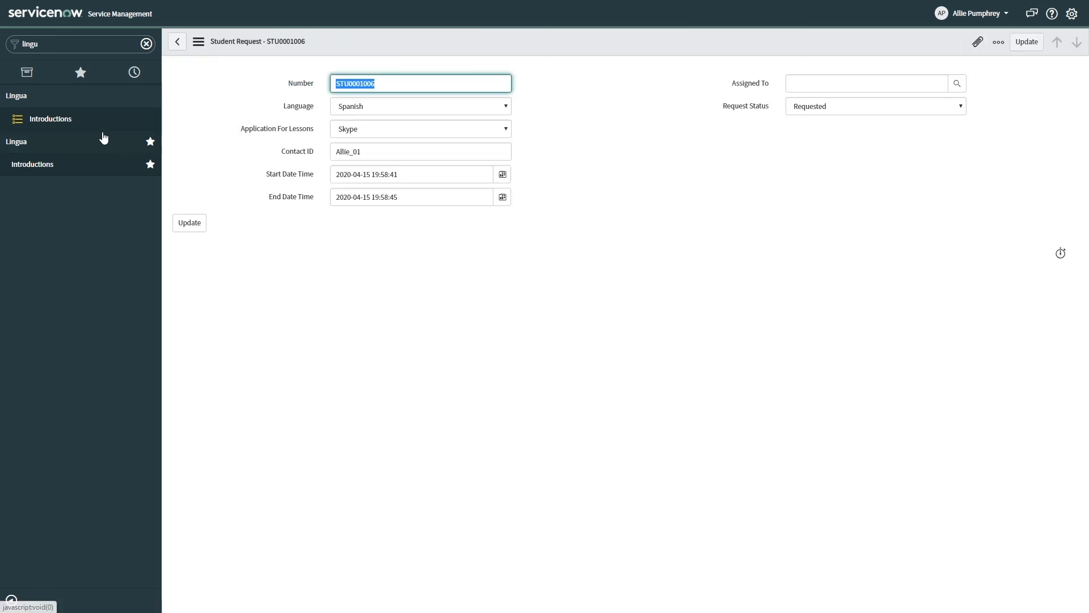
pyautogui.click(983, 14)
pyautogui.click(973, 59)
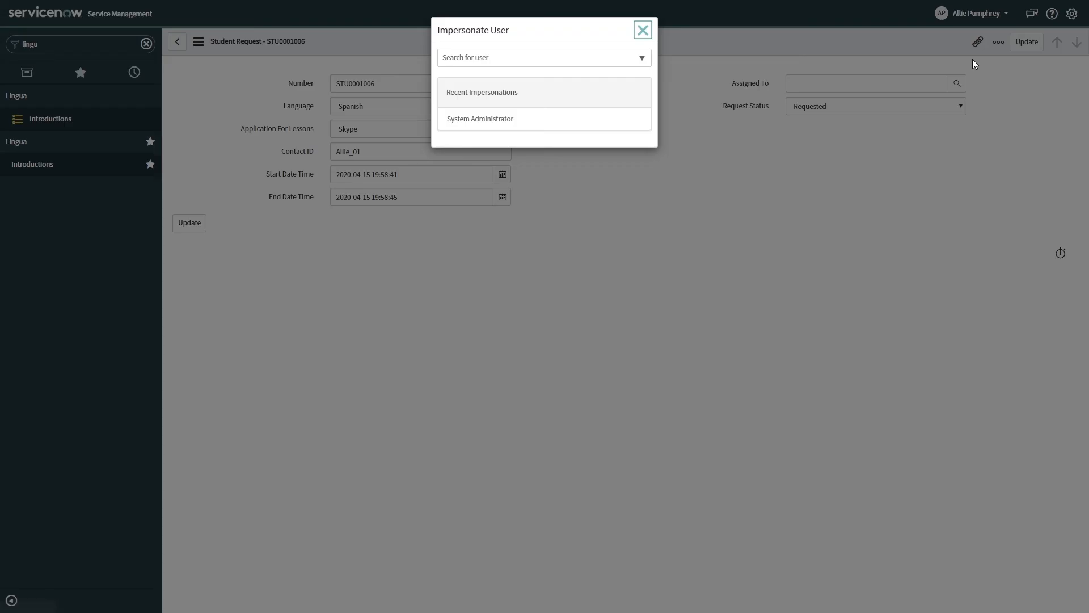
pyautogui.click(519, 165)
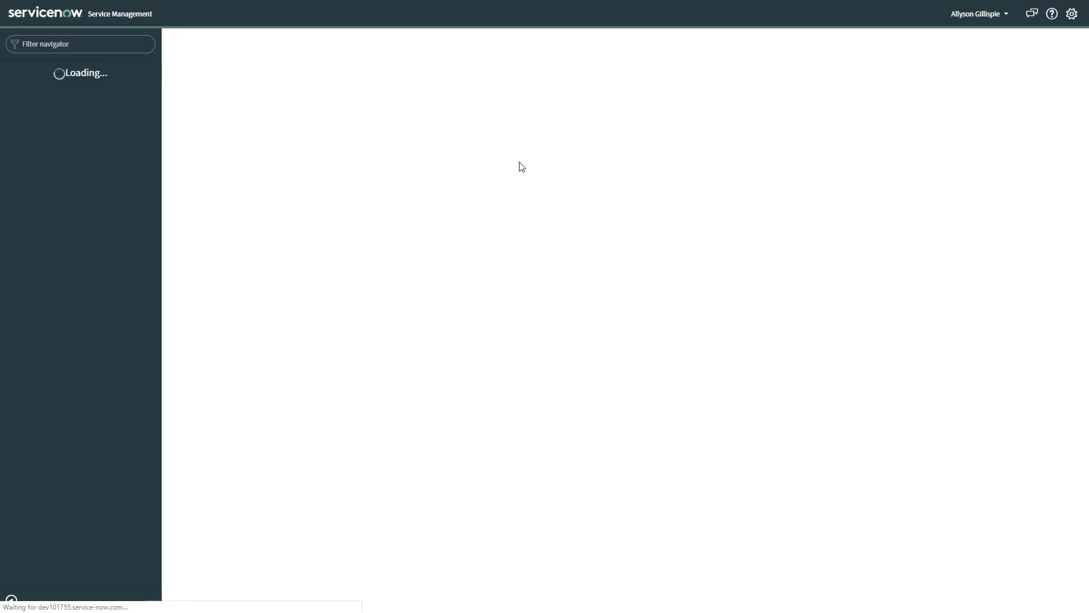
# - Filter the navigator for "lin", add Lingua to the teacher's favorites and open the student request from the Introductions list
pyautogui.click(55, 41)
pyautogui.write('lin')
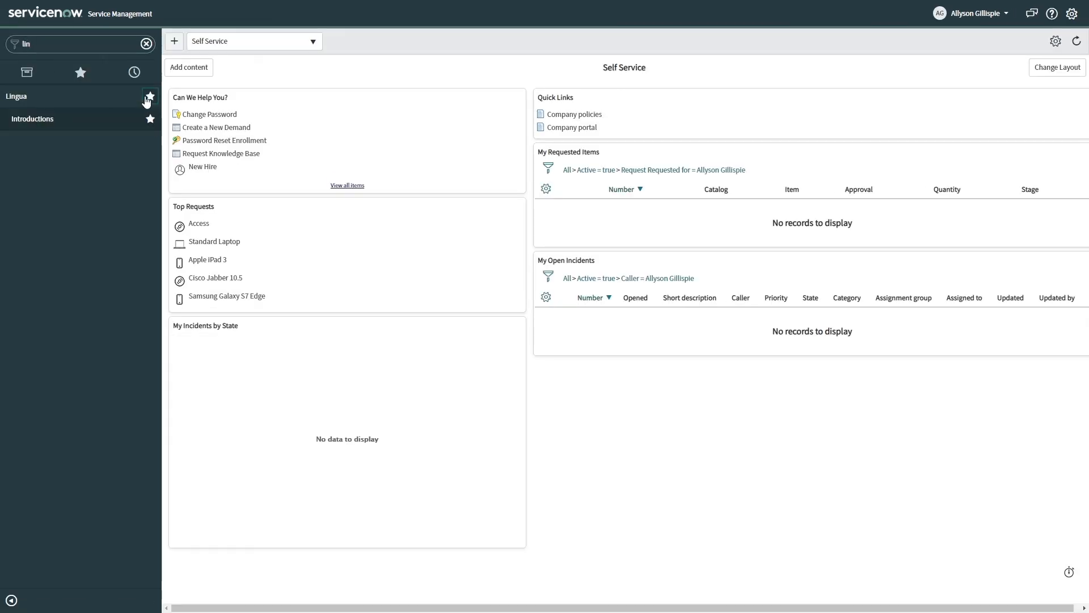
pyautogui.click(75, 148)
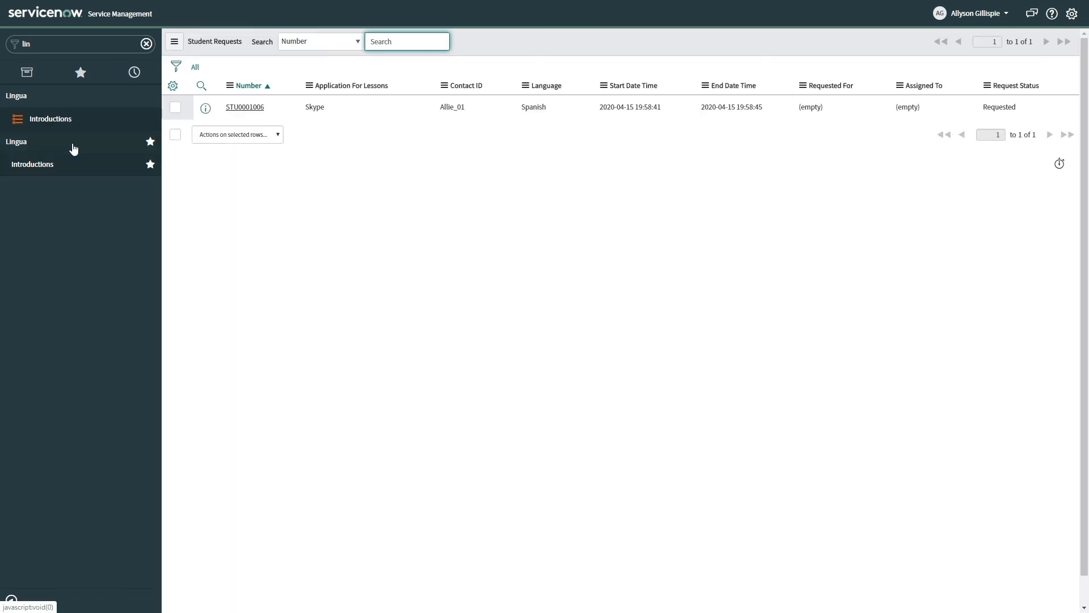
pyautogui.click(234, 107)
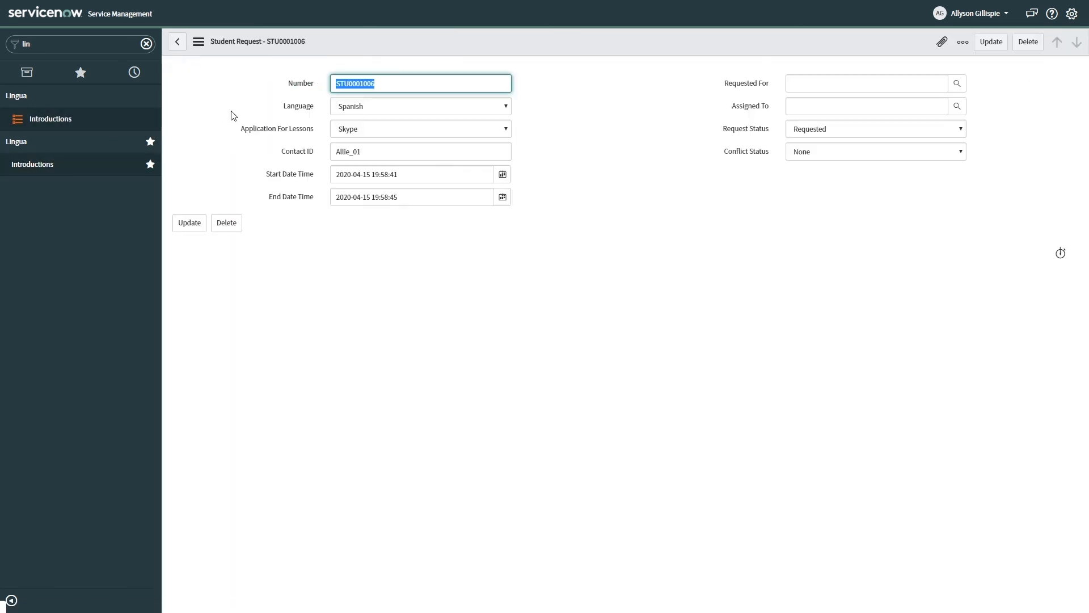
# - Return to the Introductions list and examine which actions the teacher can apply to the selected request
pyautogui.click(79, 168)
pyautogui.click(176, 135)
pyautogui.click(258, 136)
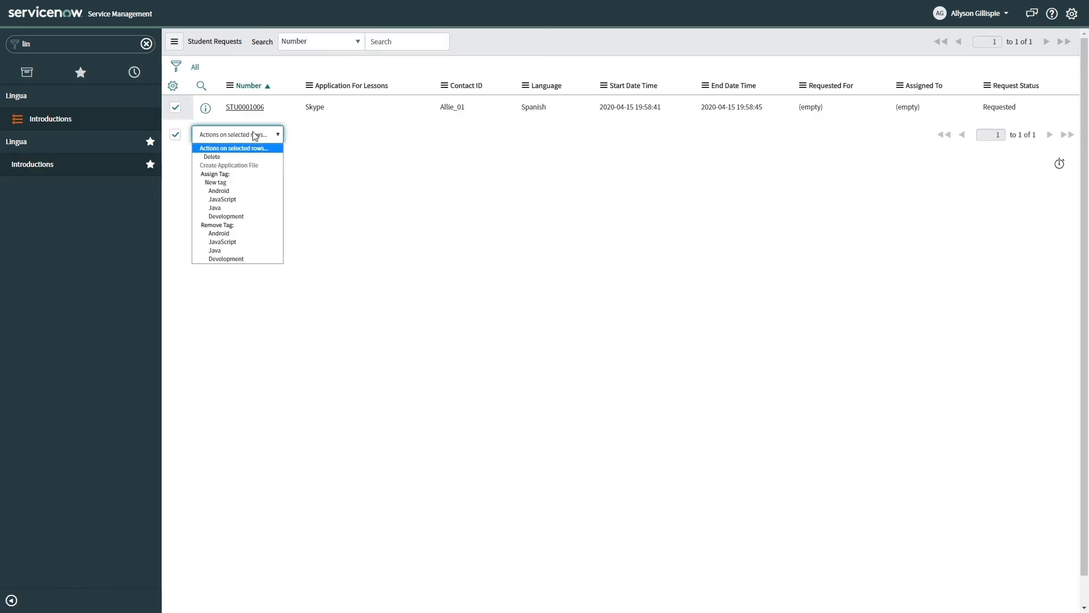
pyautogui.click(175, 134)
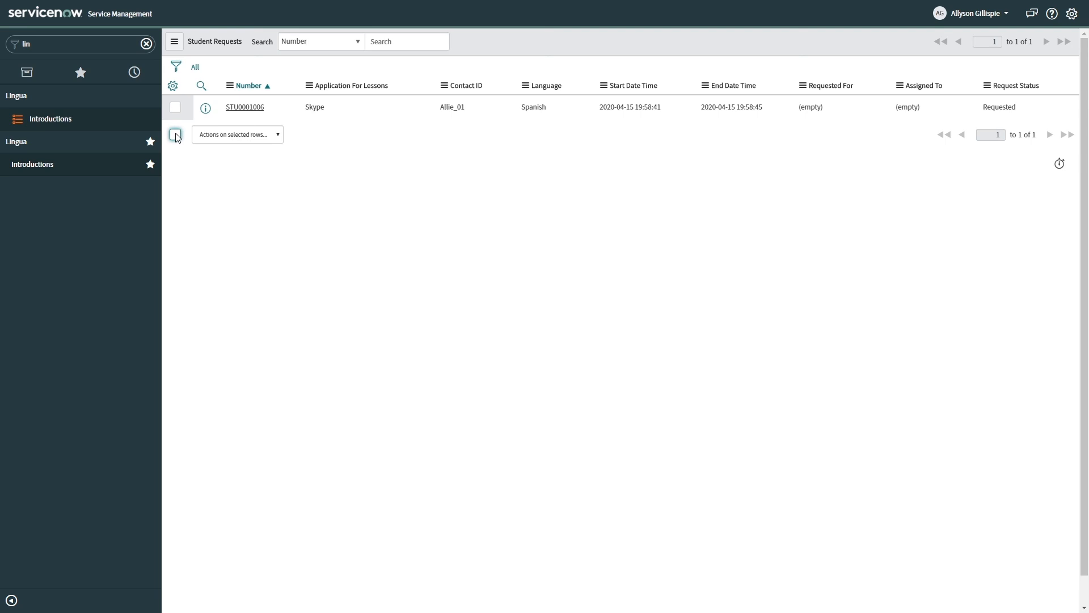